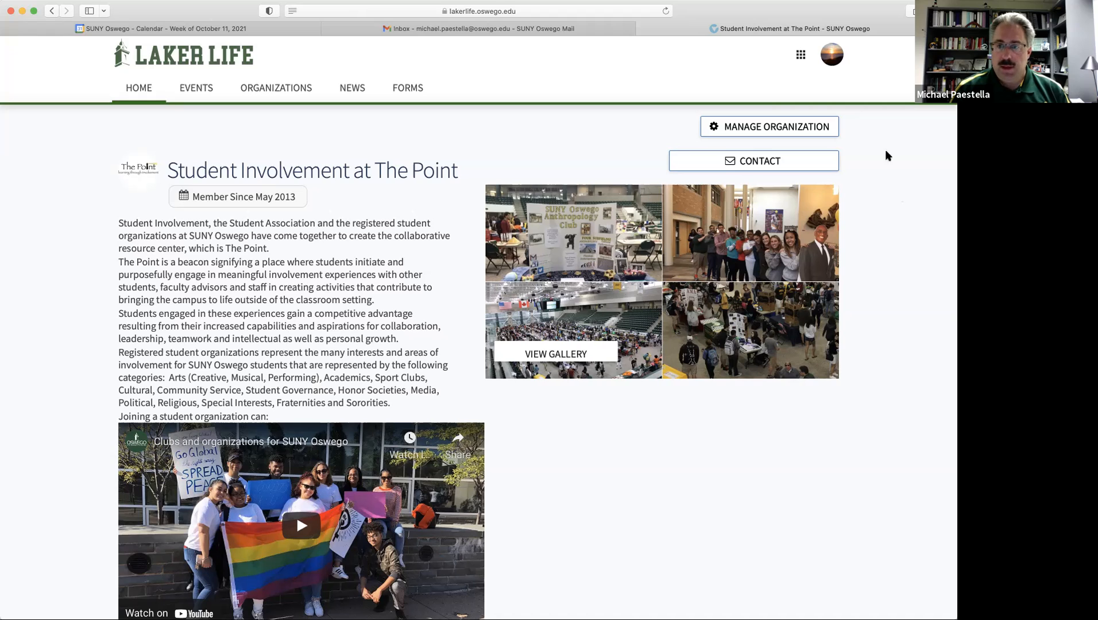
Go from Student Involvement at The Point's management home to its Events list.
{"action": "left_click", "coordinate": [772, 127]}
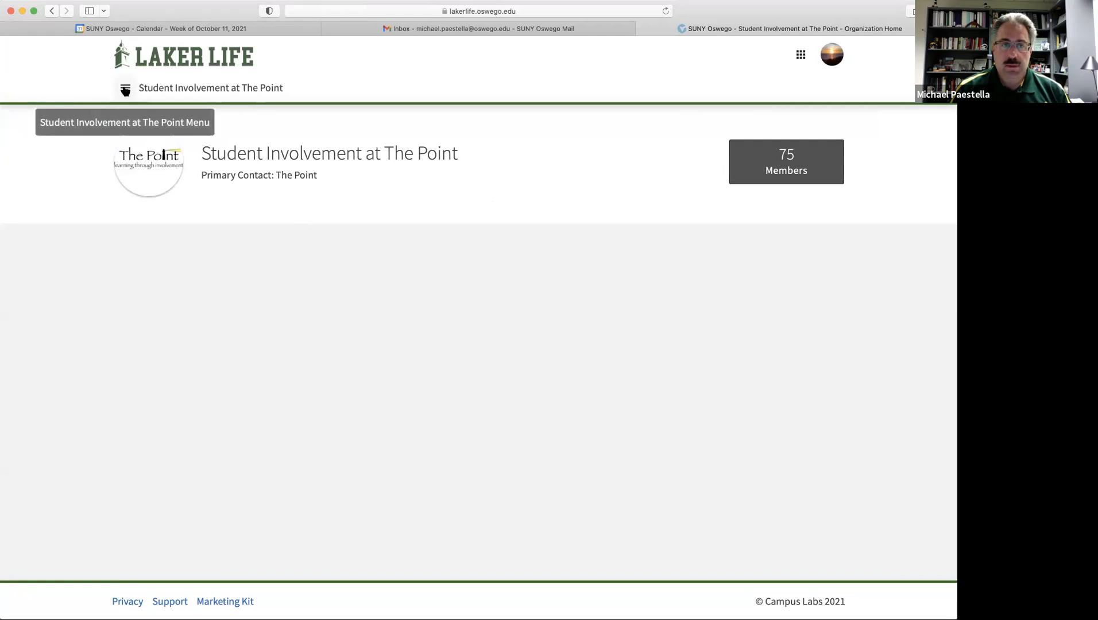
{"action": "left_click", "coordinate": [125, 89]}
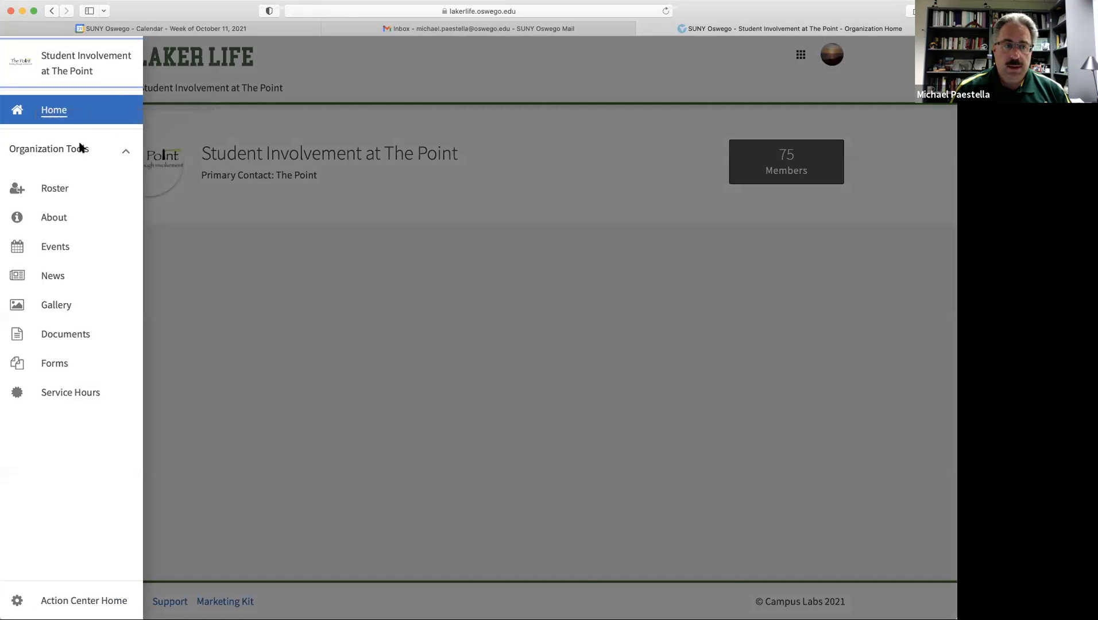
{"action": "left_click", "coordinate": [58, 251]}
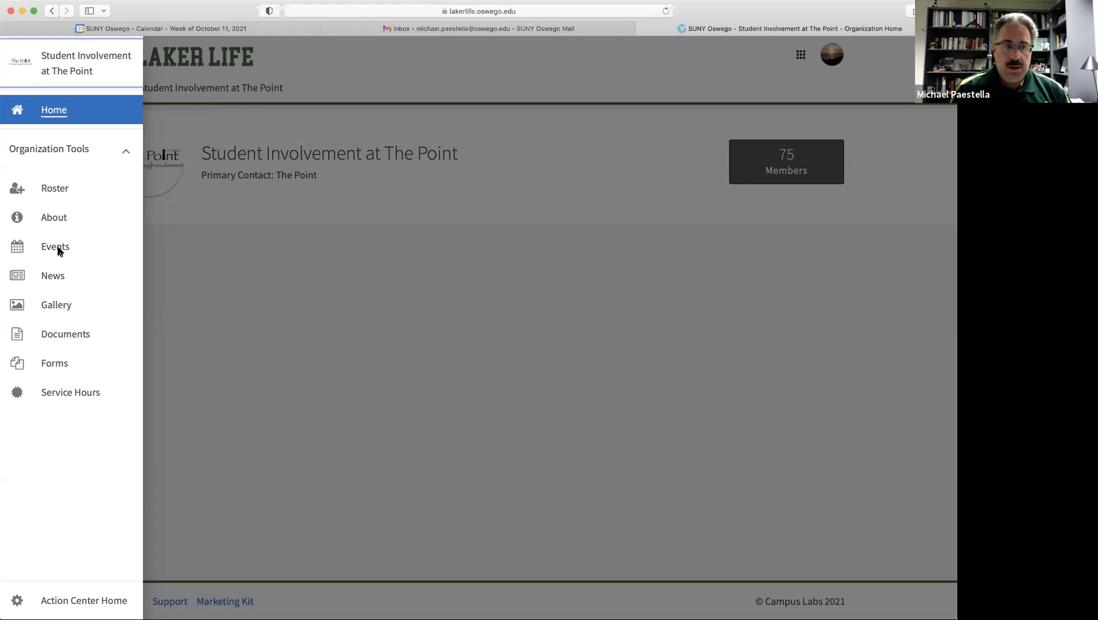
{"action": "left_click", "coordinate": [60, 249]}
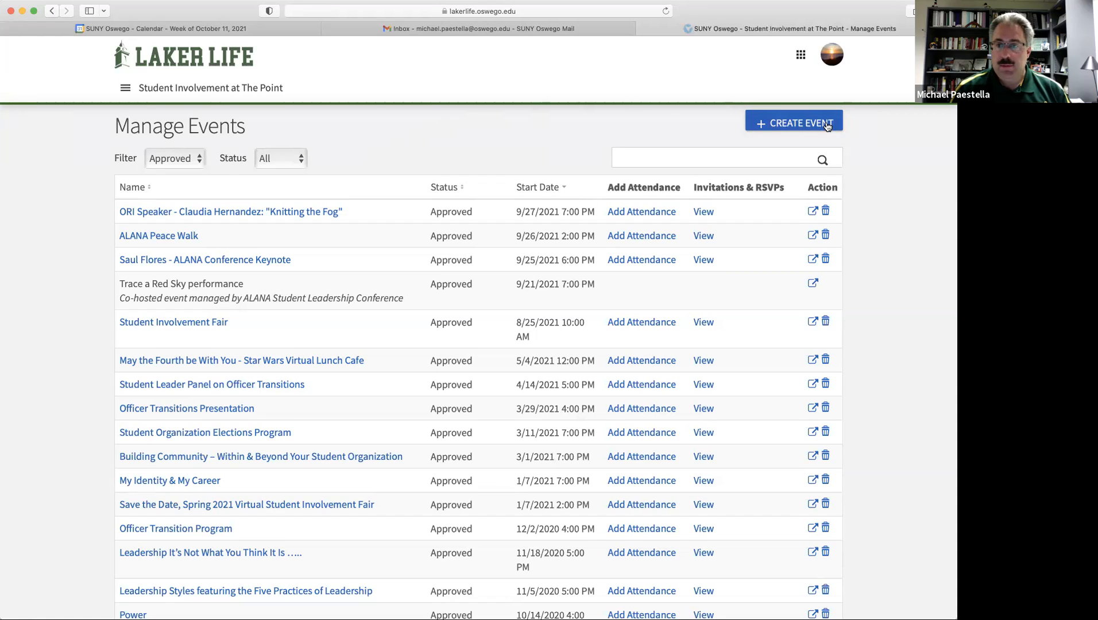
Start a new event titled 'Building Community with your Greek Organization'.
{"action": "left_click", "coordinate": [797, 124]}
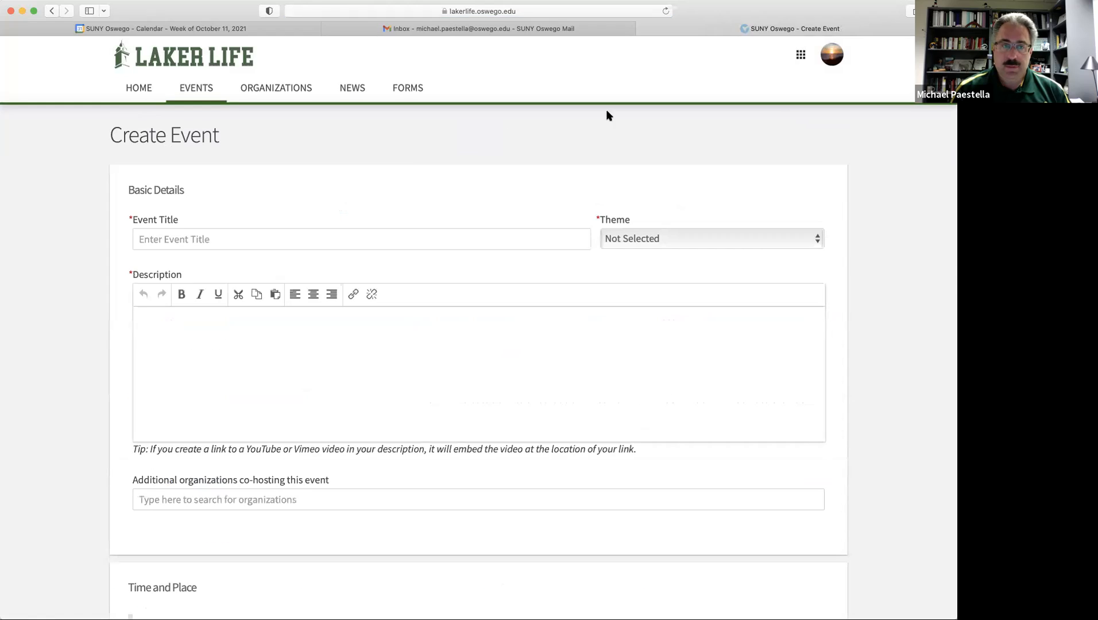
{"action": "left_click", "coordinate": [229, 241]}
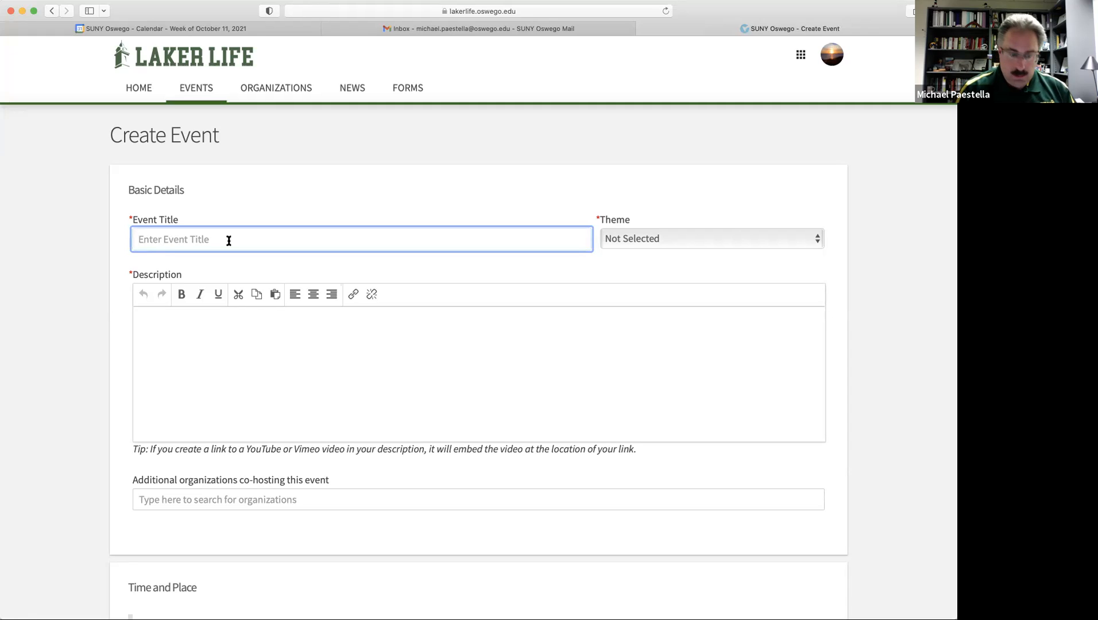
{"action": "type", "text": "Building COmm"}
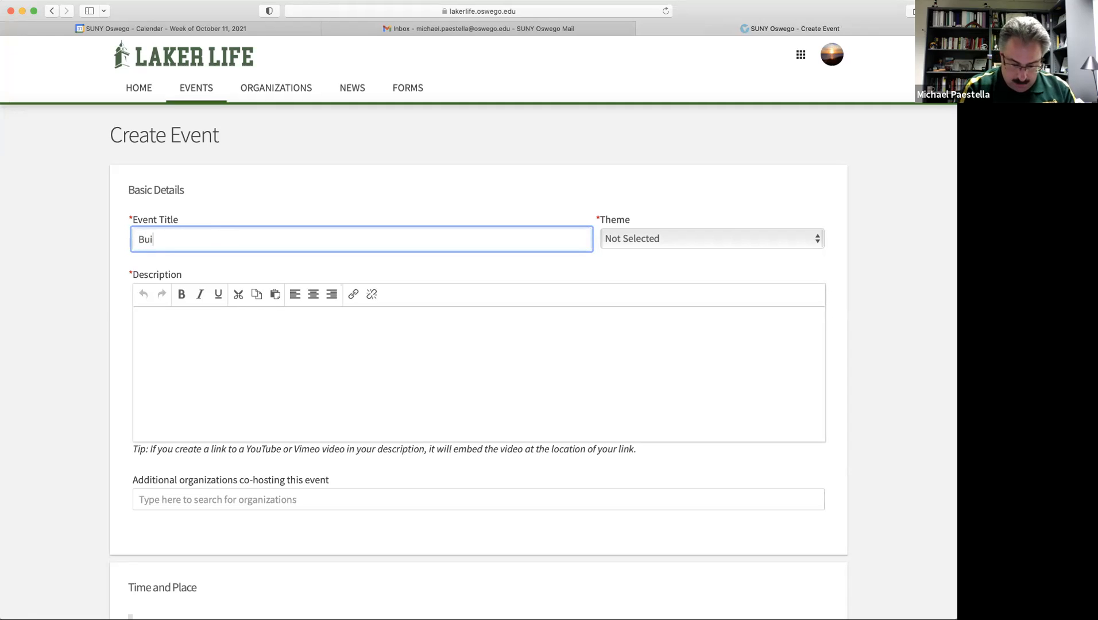
{"action": "key", "text": "BackSpace"}
{"action": "key", "text": "BackSpace"}
{"action": "key", "text": "BackSpace"}
{"action": "type", "text": "ommun"}
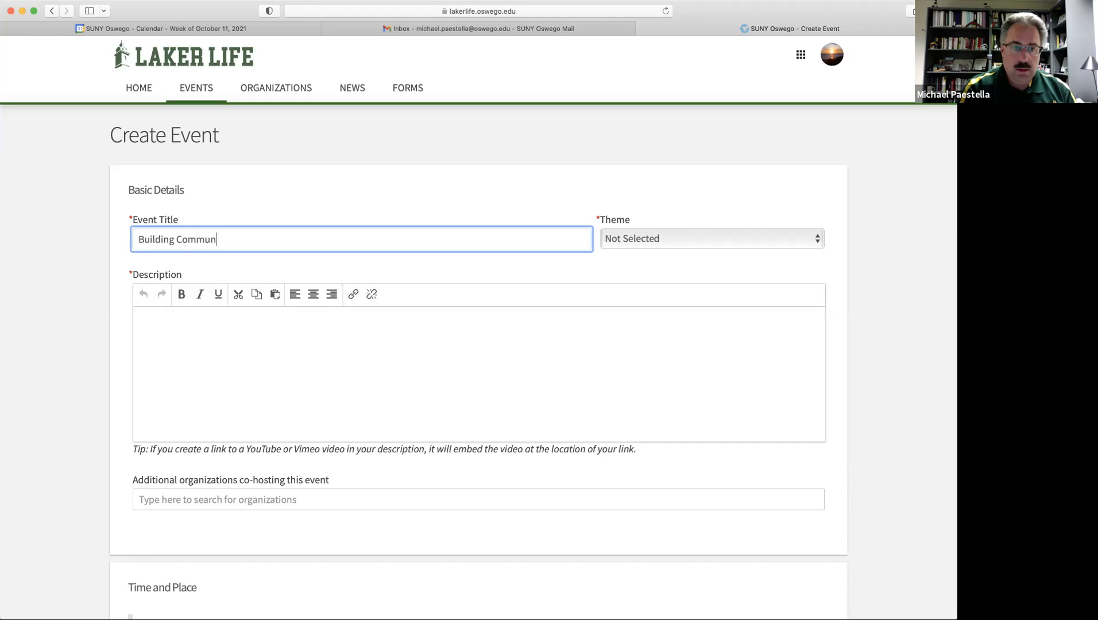
{"action": "type", "text": "ity "}
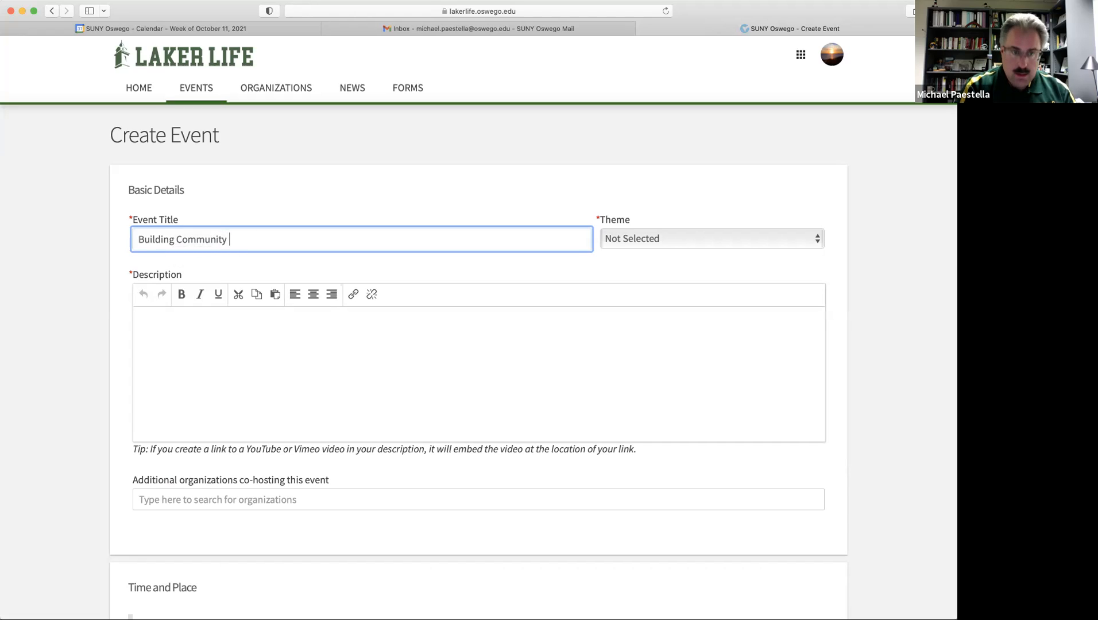
{"action": "type", "text": "with F"}
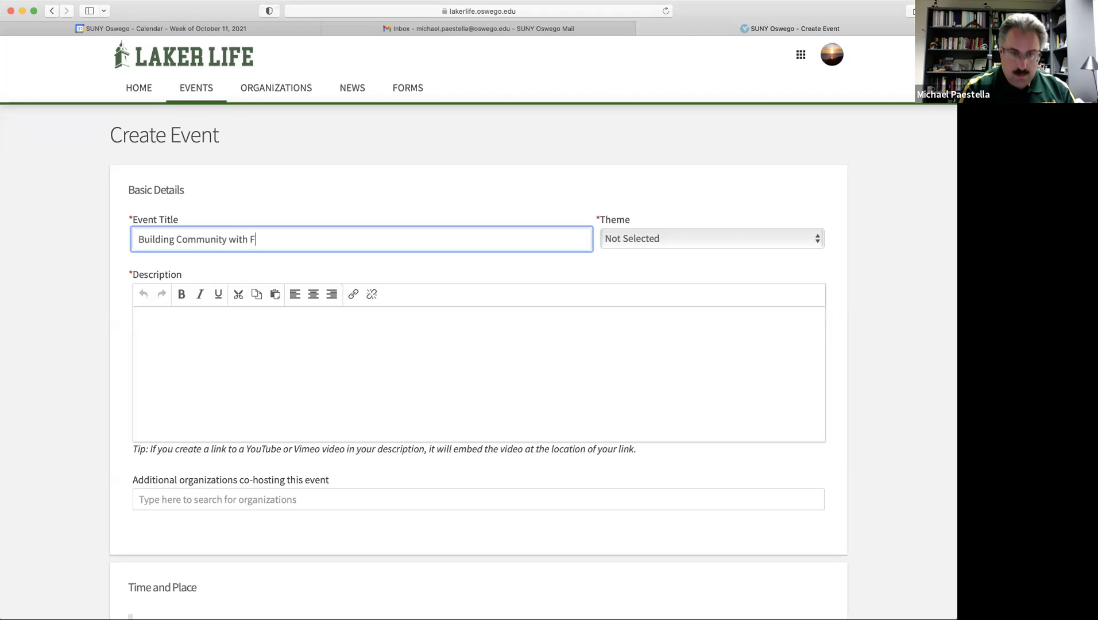
{"action": "key", "text": "BackSpace"}
{"action": "type", "text": "your Gre"}
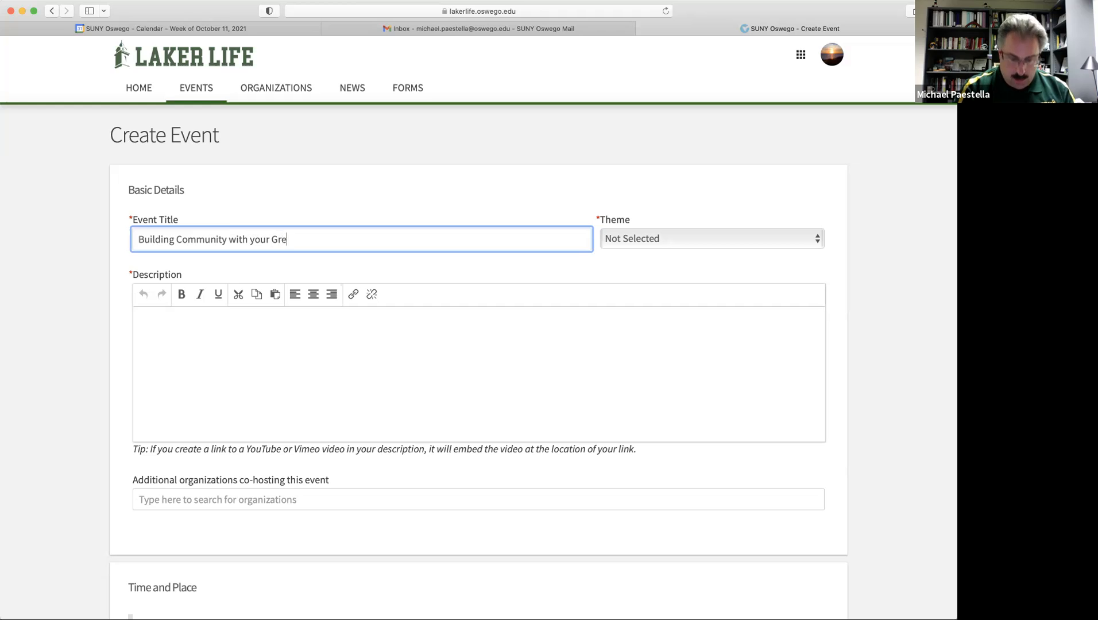
{"action": "type", "text": "ek Organization"}
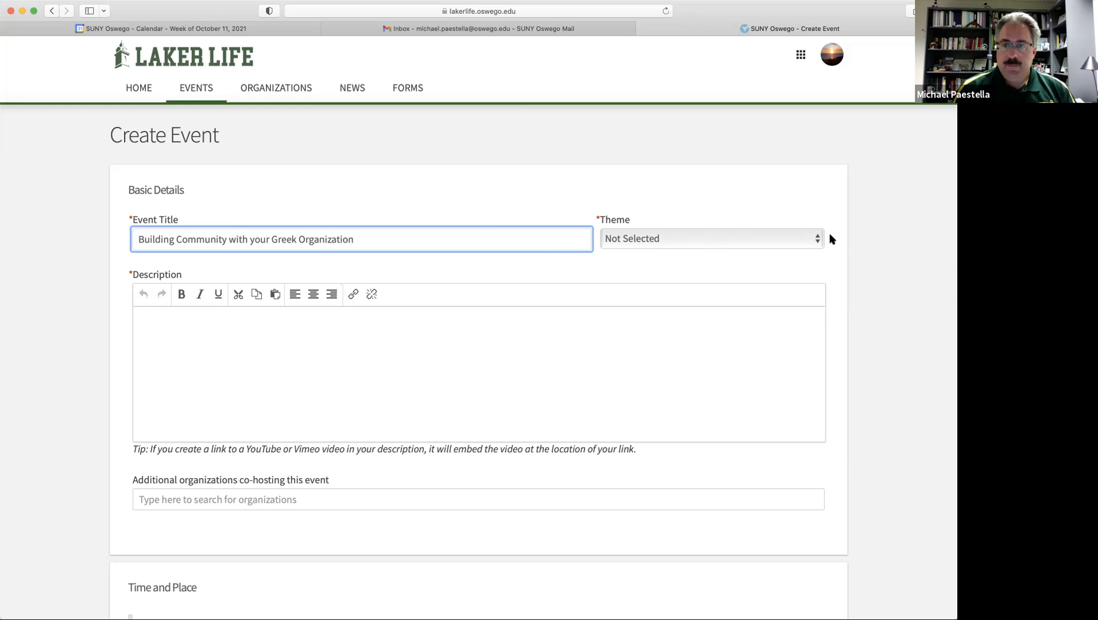
Set the event theme to Group Business.
{"action": "left_click", "coordinate": [820, 241]}
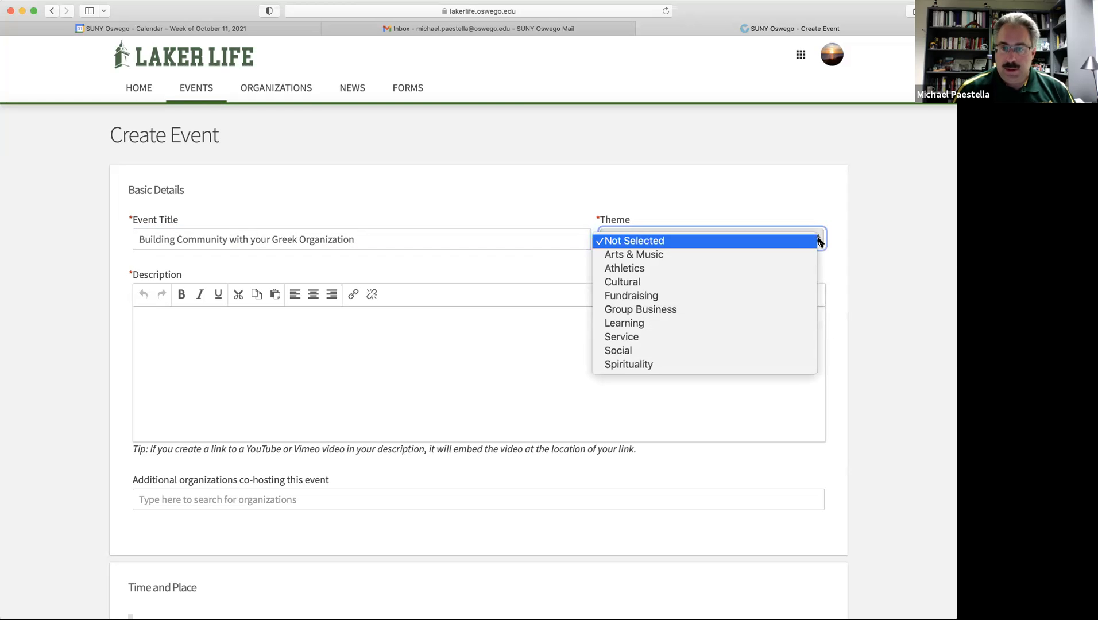
{"action": "left_click", "coordinate": [731, 309]}
{"action": "left_click", "coordinate": [237, 325]}
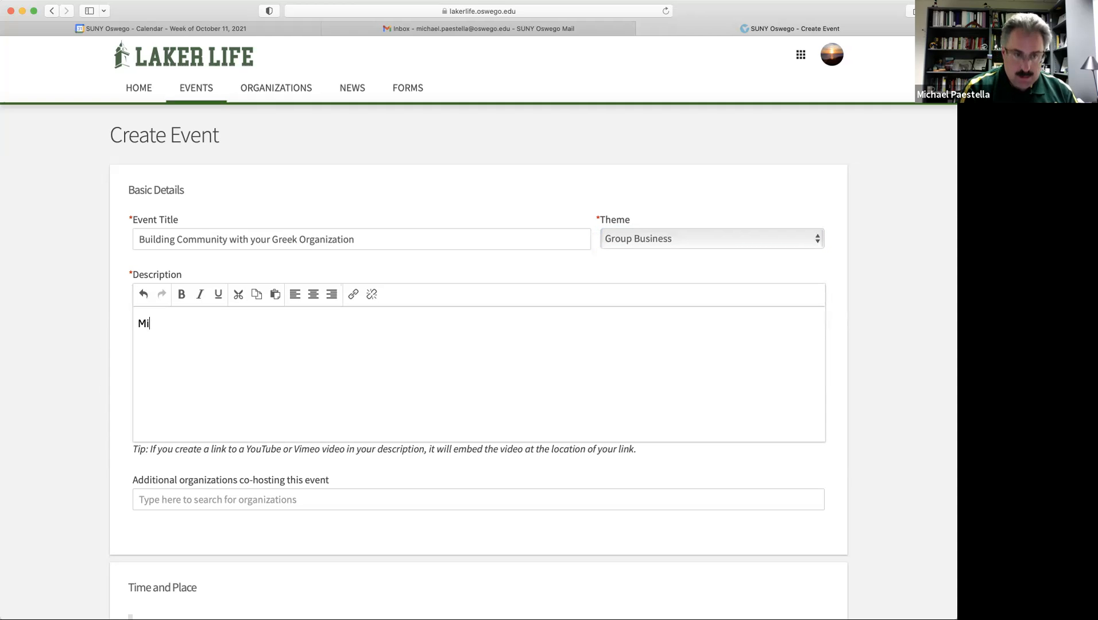
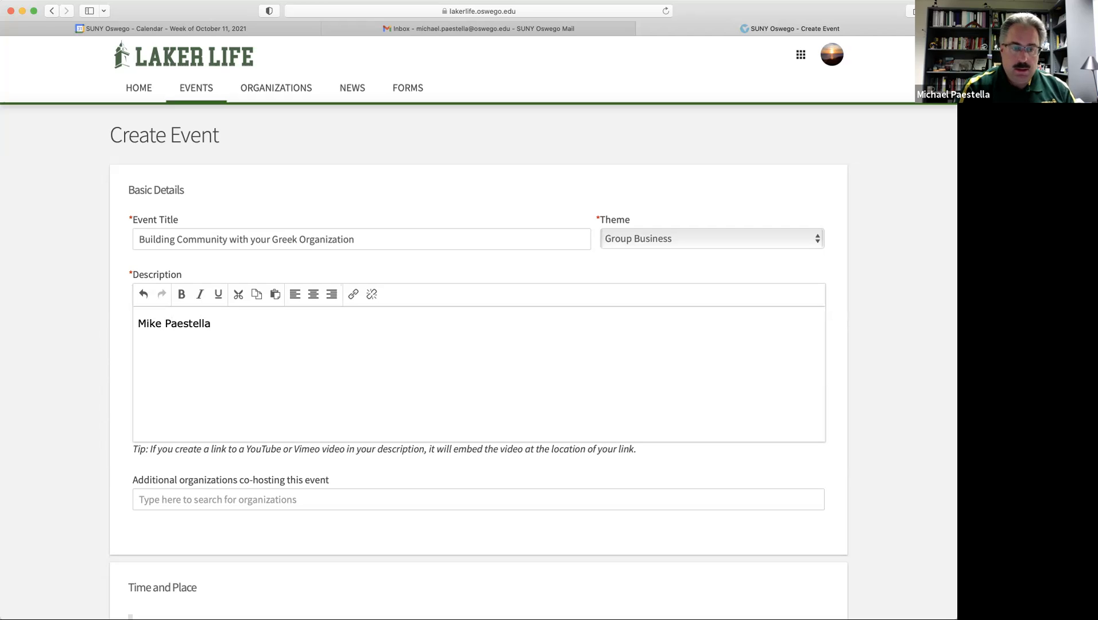
Describe the Greek Council talk on Building Community, exclusive to officers of fraternities and sororities.
{"action": "type", "text": ", A"}
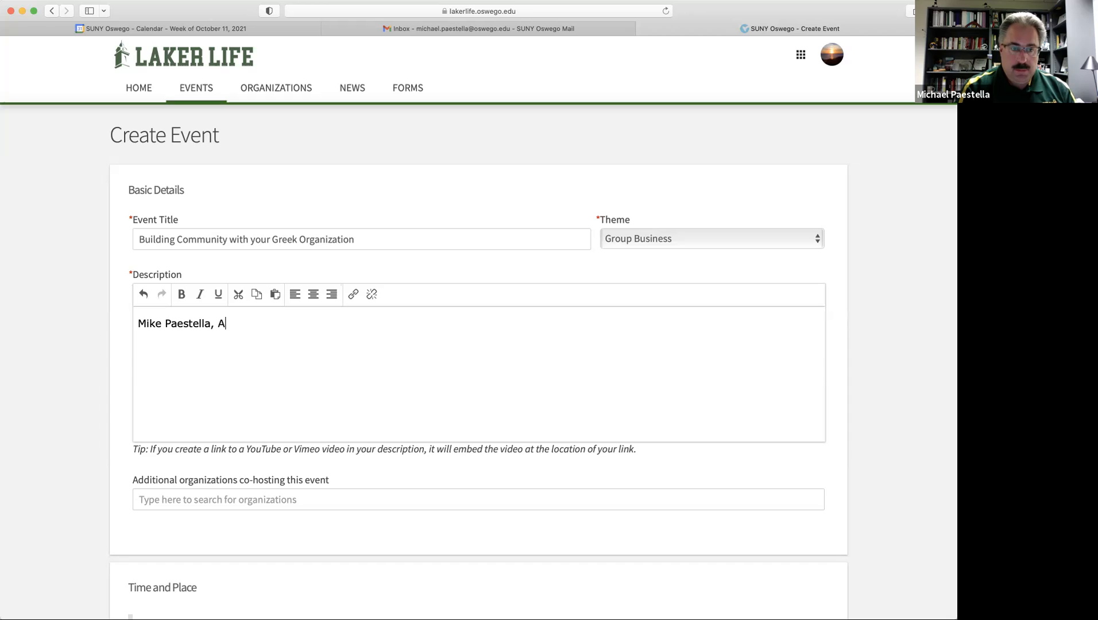
{"action": "type", "text": "sst. Director of Cam"}
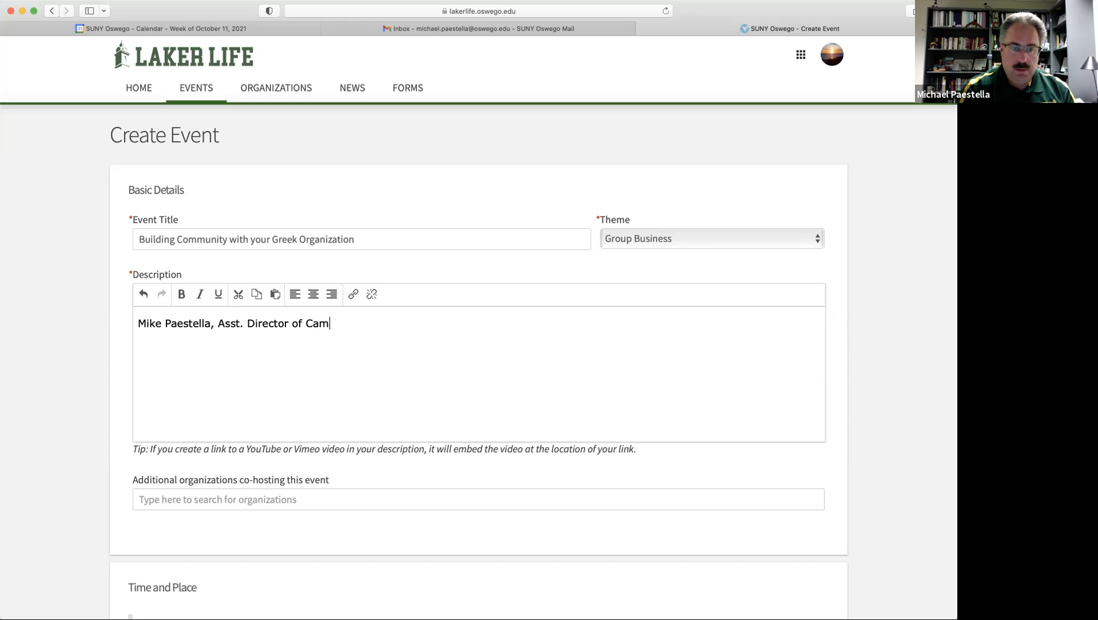
{"action": "type", "text": "pus Lif"}
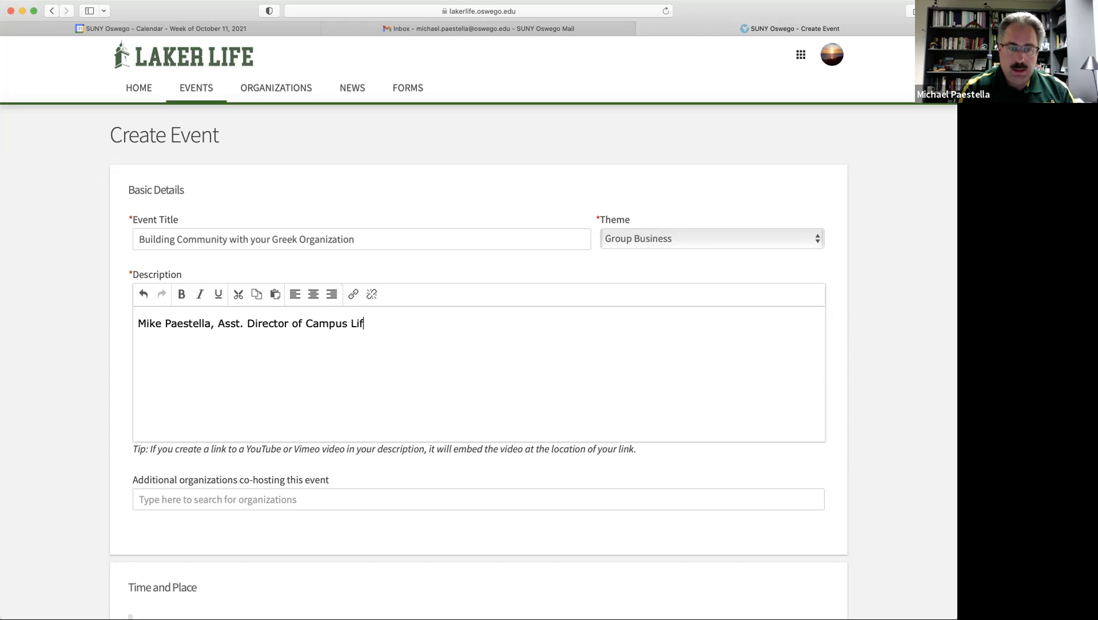
{"action": "type", "text": "e - Student "}
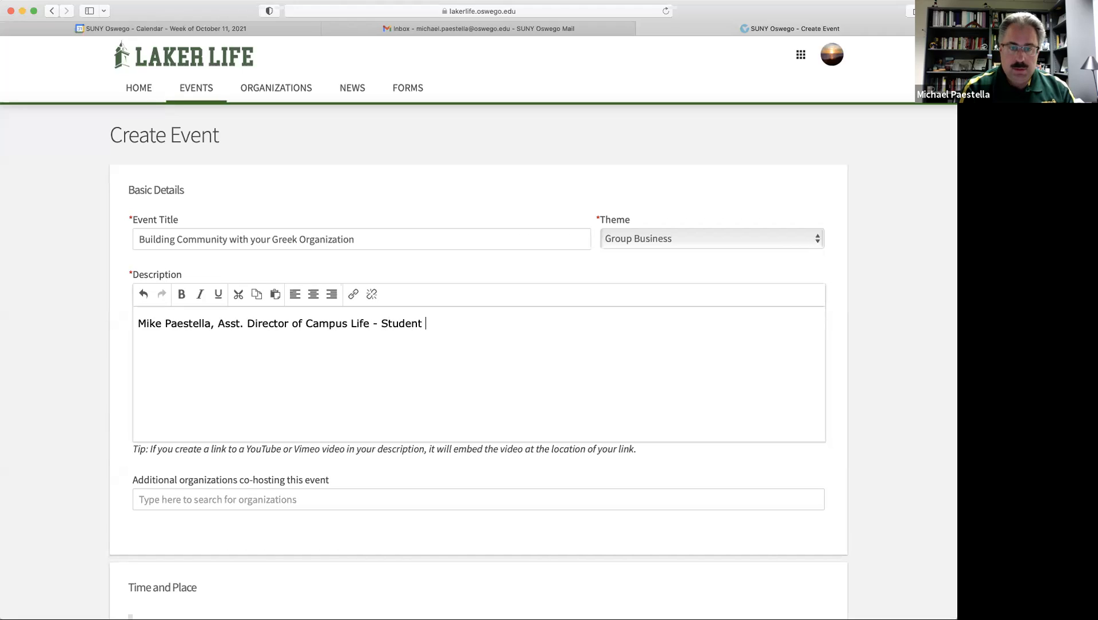
{"action": "type", "text": "Involvement"}
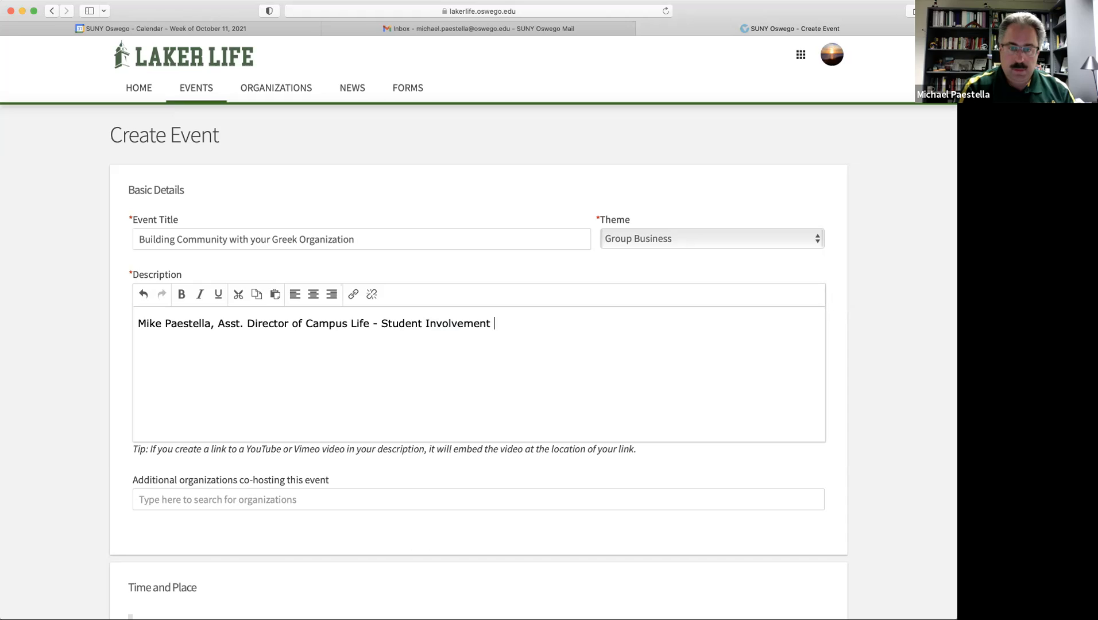
{"action": "type", "text": ", will be p"}
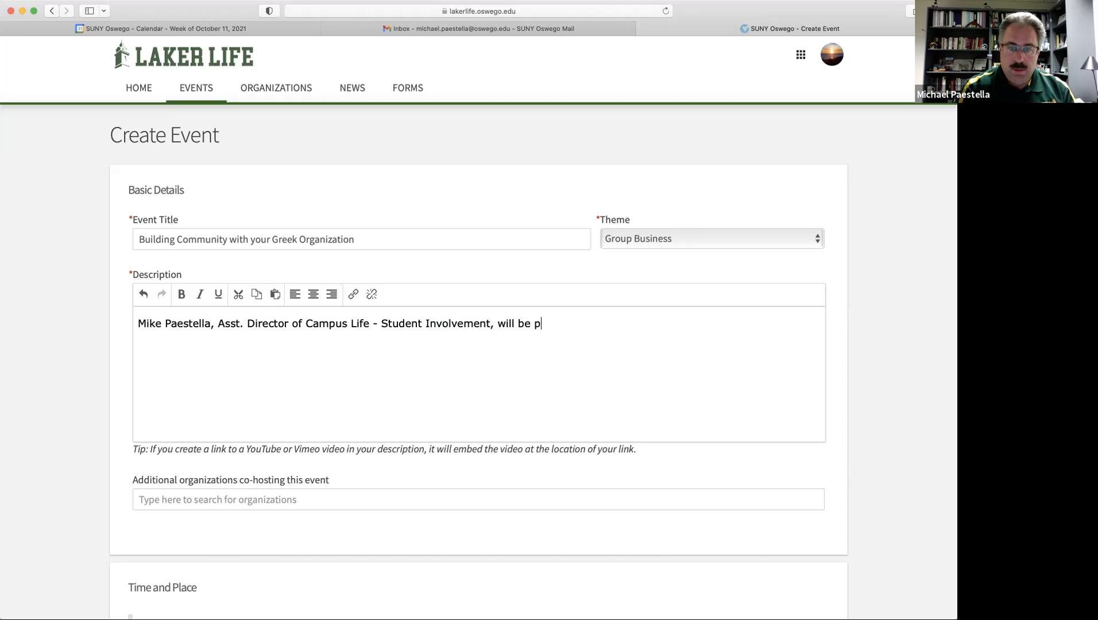
{"action": "type", "text": "resenting to t"}
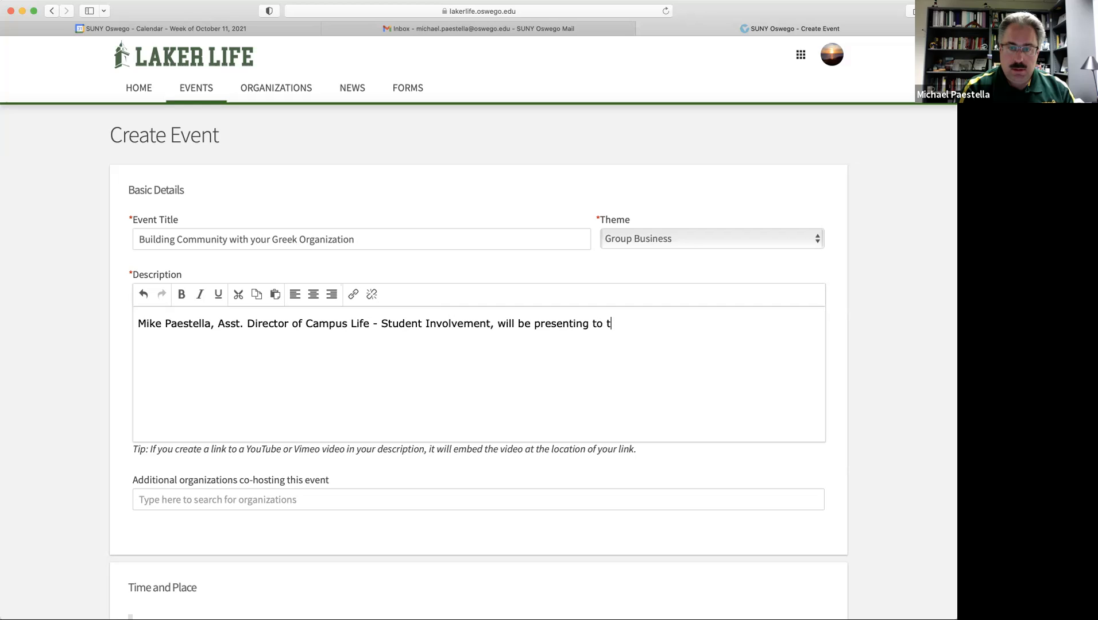
{"action": "type", "text": "he Gre"}
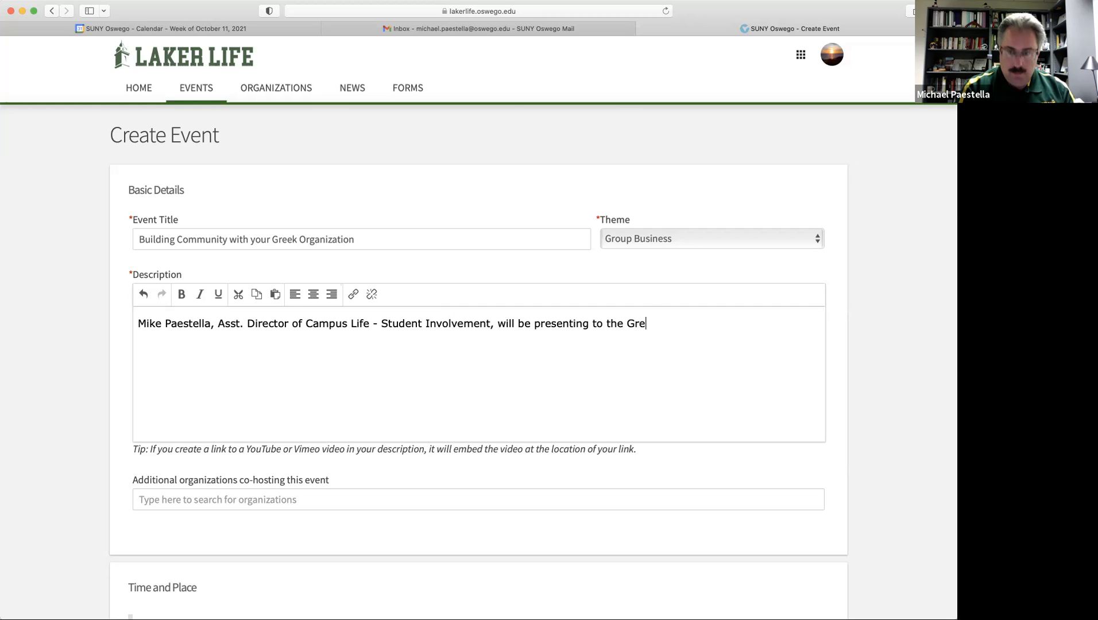
{"action": "type", "text": "ek Council on "}
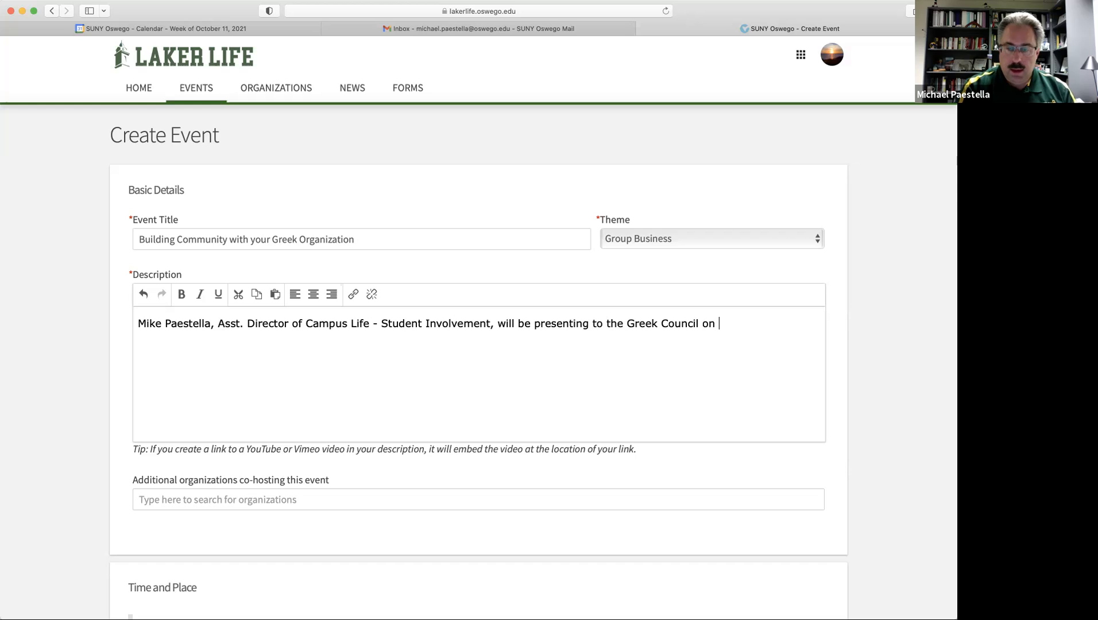
{"action": "type", "text": "Building COmm"}
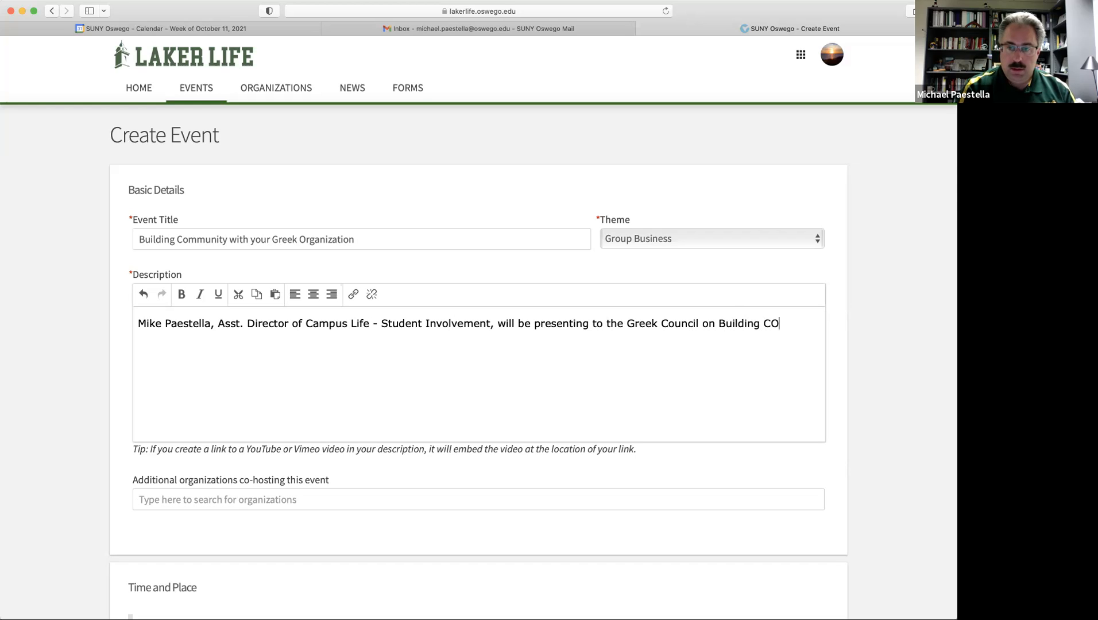
{"action": "key", "text": "BackSpace"}
{"action": "key", "text": "BackSpace"}
{"action": "key", "text": "BackSpace"}
{"action": "type", "text": "ommuni"}
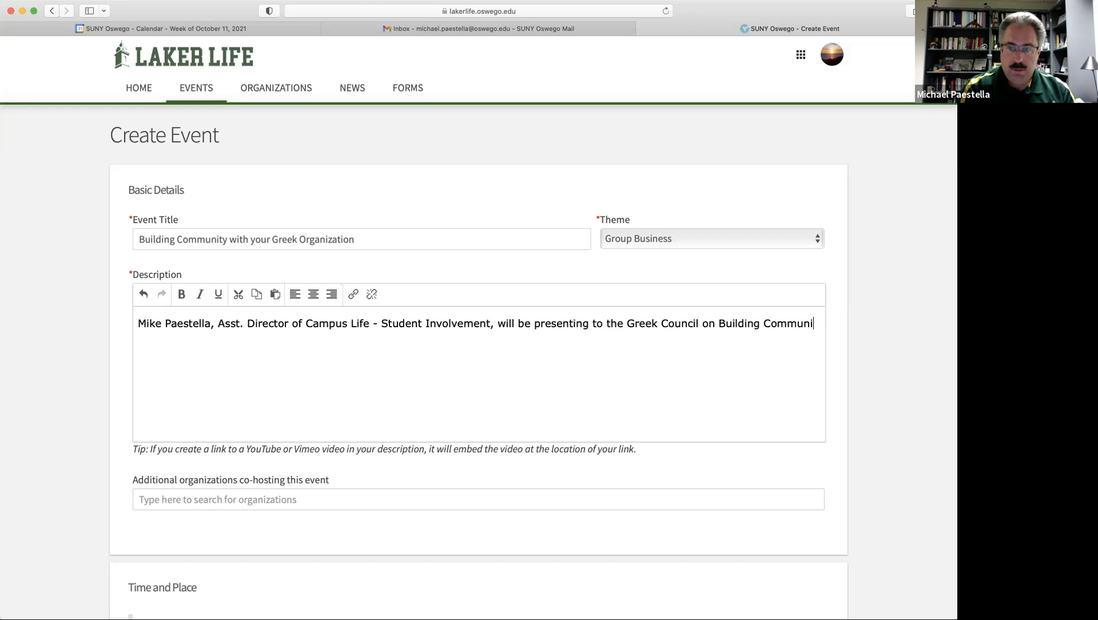
{"action": "type", "text": "ty.  This pr"}
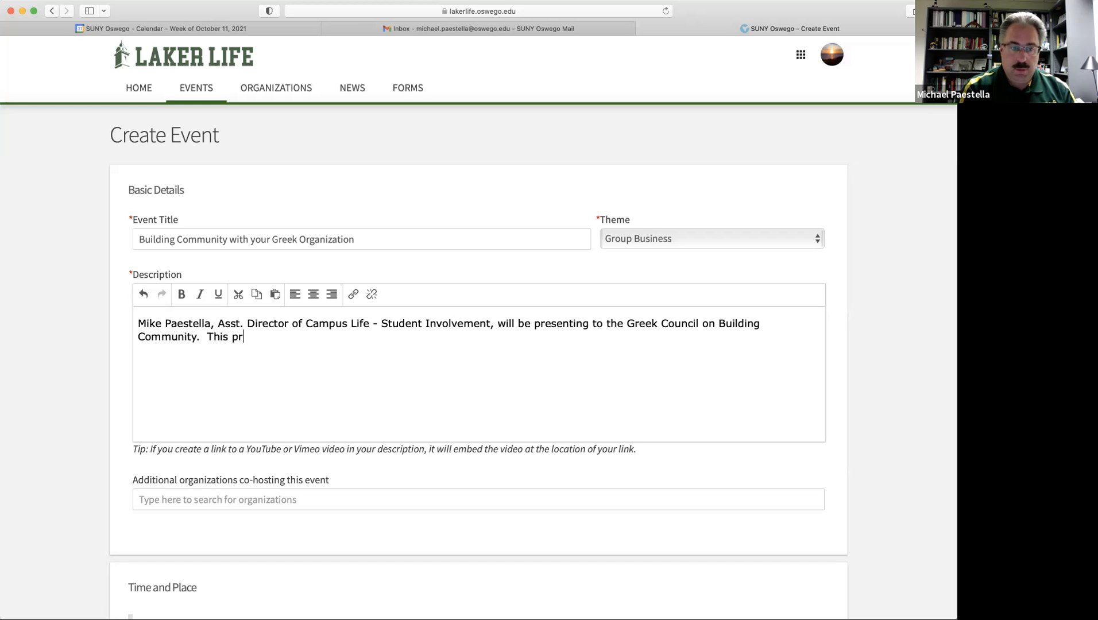
{"action": "type", "text": "ogram is ex"}
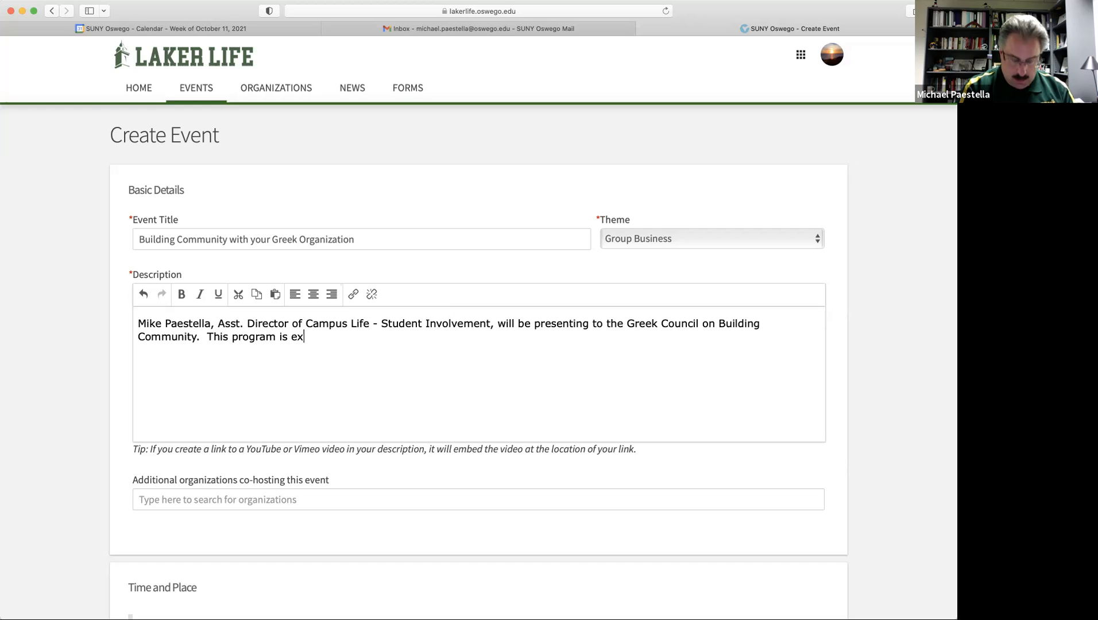
{"action": "type", "text": "clusive of"}
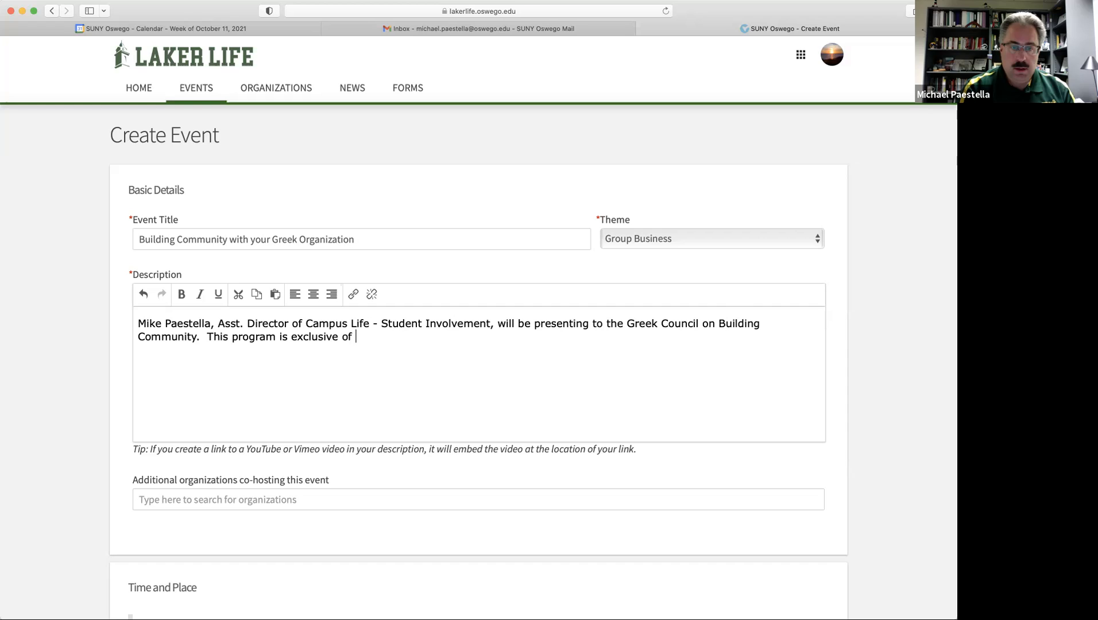
{"action": "key", "text": "BackSpace"}
{"action": "key", "text": "BackSpace"}
{"action": "key", "text": "BackSpace"}
{"action": "type", "text": "to offi"}
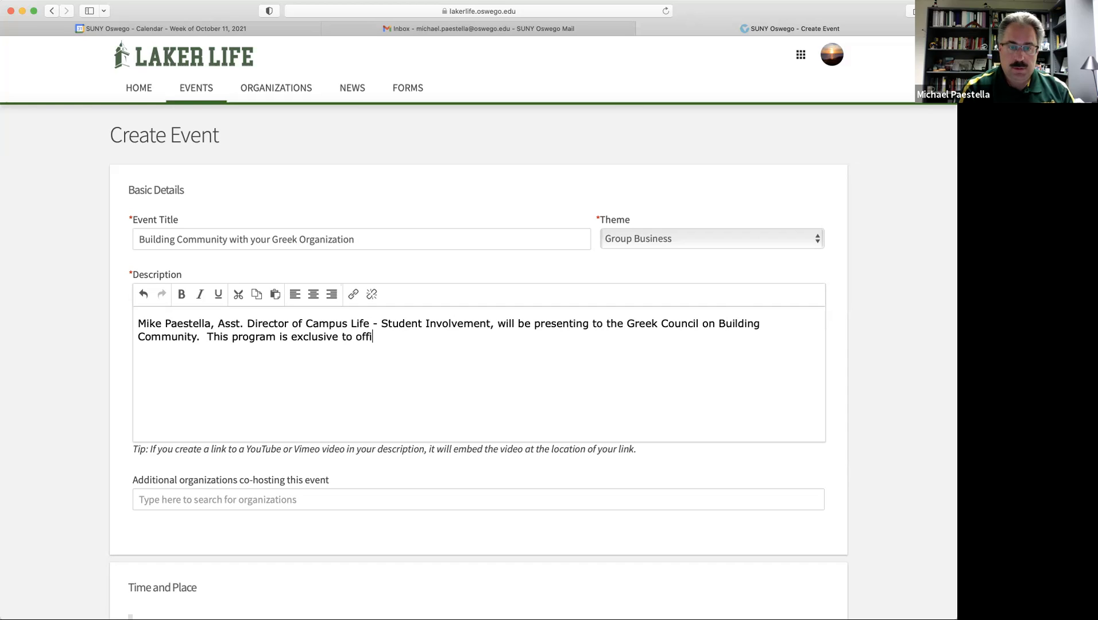
{"action": "type", "text": "cers of ftraternities and sororities."}
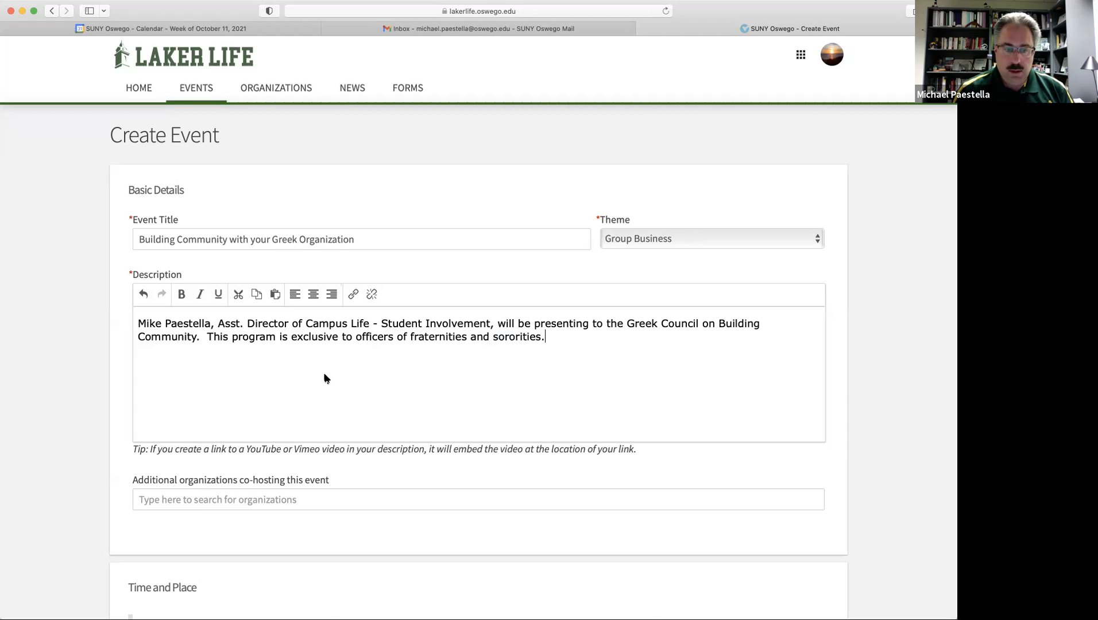
{"action": "scroll", "coordinate": [372, 374], "scroll_direction": "down", "scroll_amount": 3}
Add Greek Council as a co-hosting organization by searching 'gre'.
{"action": "left_click", "coordinate": [185, 414]}
{"action": "type", "text": "gre"}
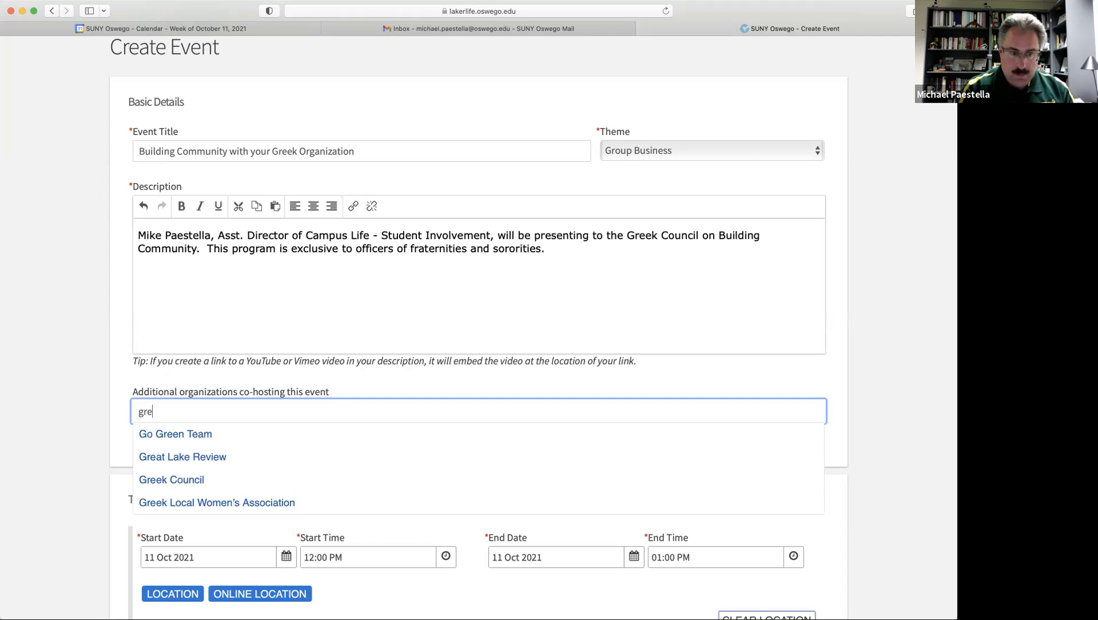
{"action": "left_click", "coordinate": [198, 481]}
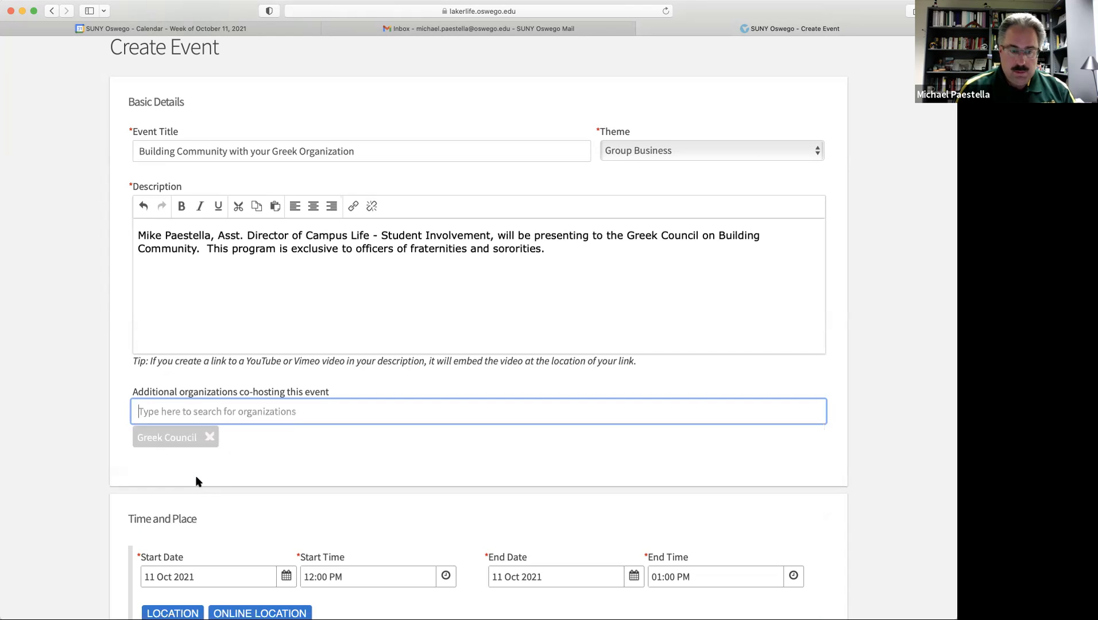
{"action": "scroll", "coordinate": [455, 471], "scroll_direction": "down", "scroll_amount": 3}
{"action": "scroll", "coordinate": [455, 471], "scroll_direction": "down", "scroll_amount": 4}
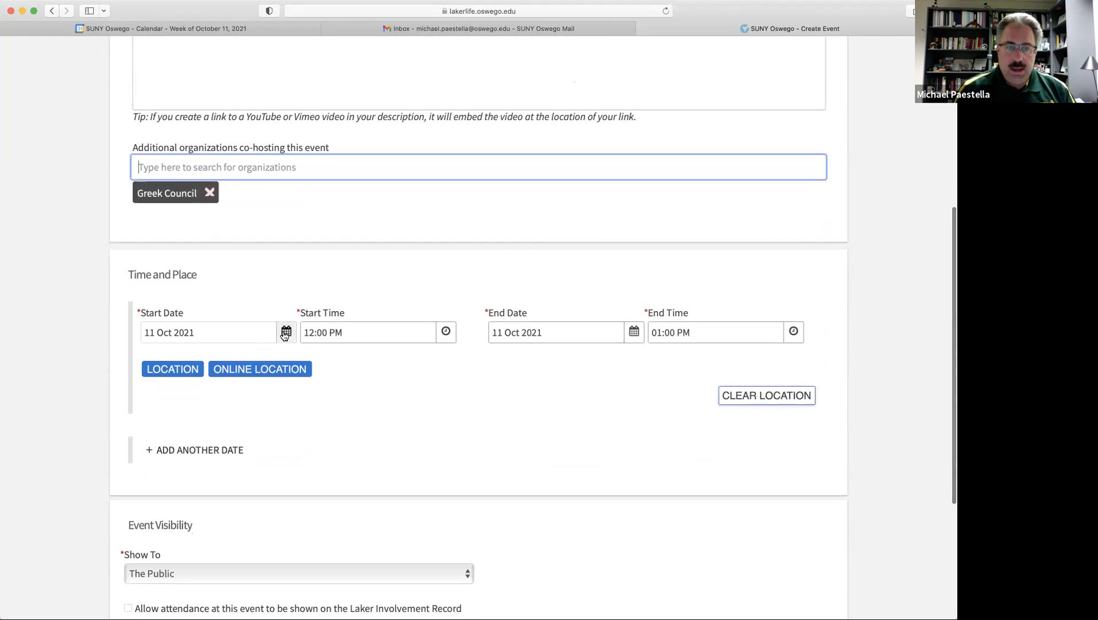
Schedule the event for 13 Oct 2021, 06:00 PM to 07:00 PM.
{"action": "left_click", "coordinate": [286, 333]}
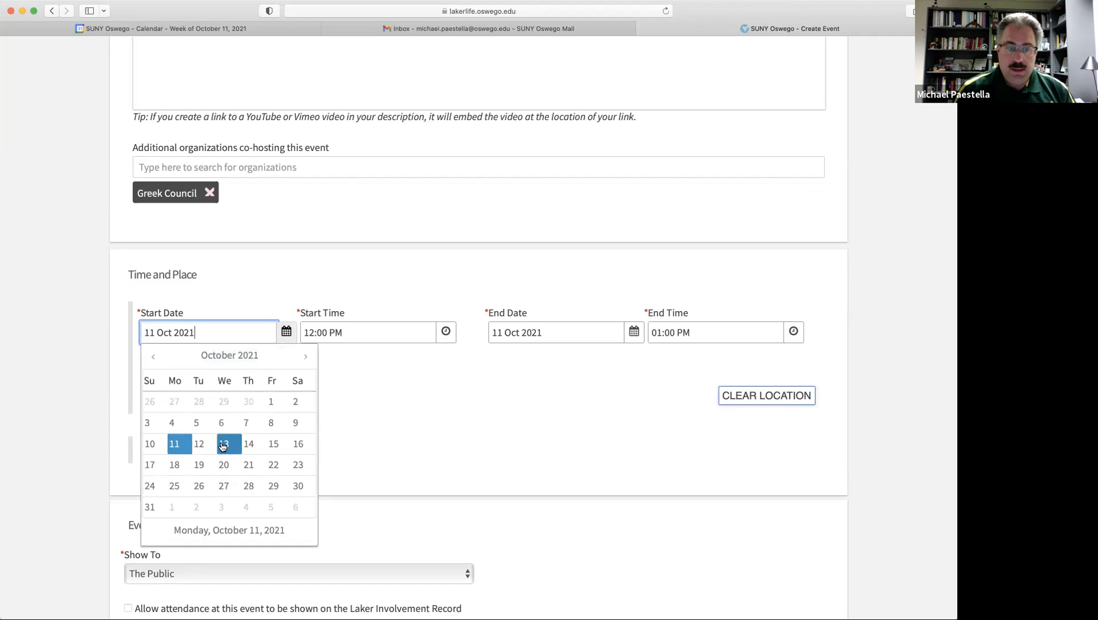
{"action": "left_click", "coordinate": [223, 446]}
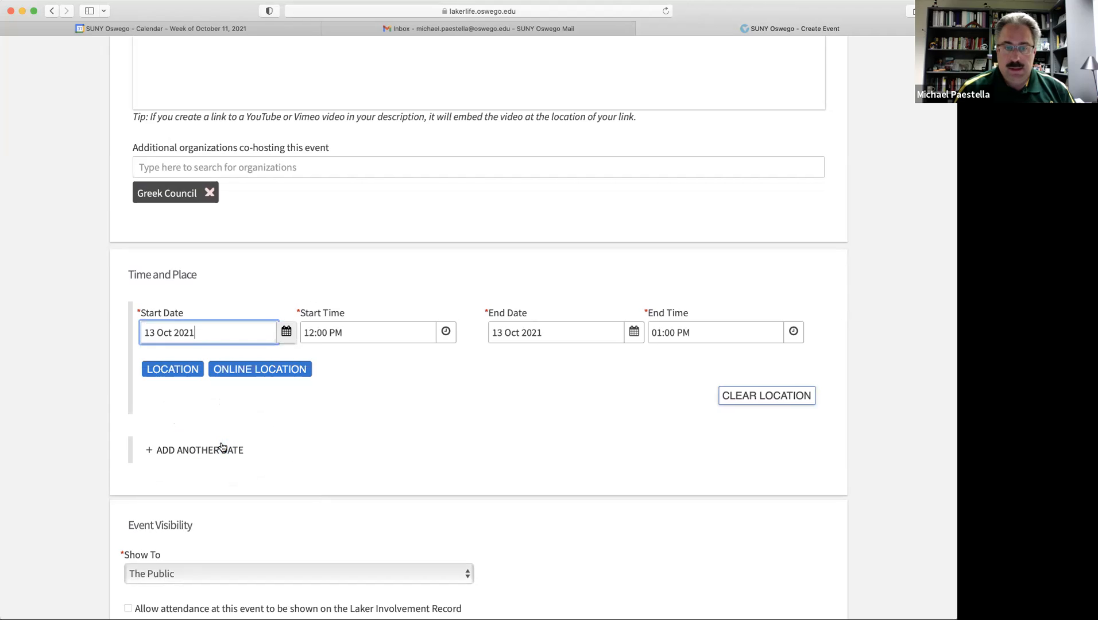
{"action": "left_click", "coordinate": [445, 333]}
{"action": "scroll", "coordinate": [390, 397], "scroll_direction": "down", "scroll_amount": 5}
{"action": "scroll", "coordinate": [391, 398], "scroll_direction": "down", "scroll_amount": 8}
{"action": "scroll", "coordinate": [391, 399], "scroll_direction": "down", "scroll_amount": 5}
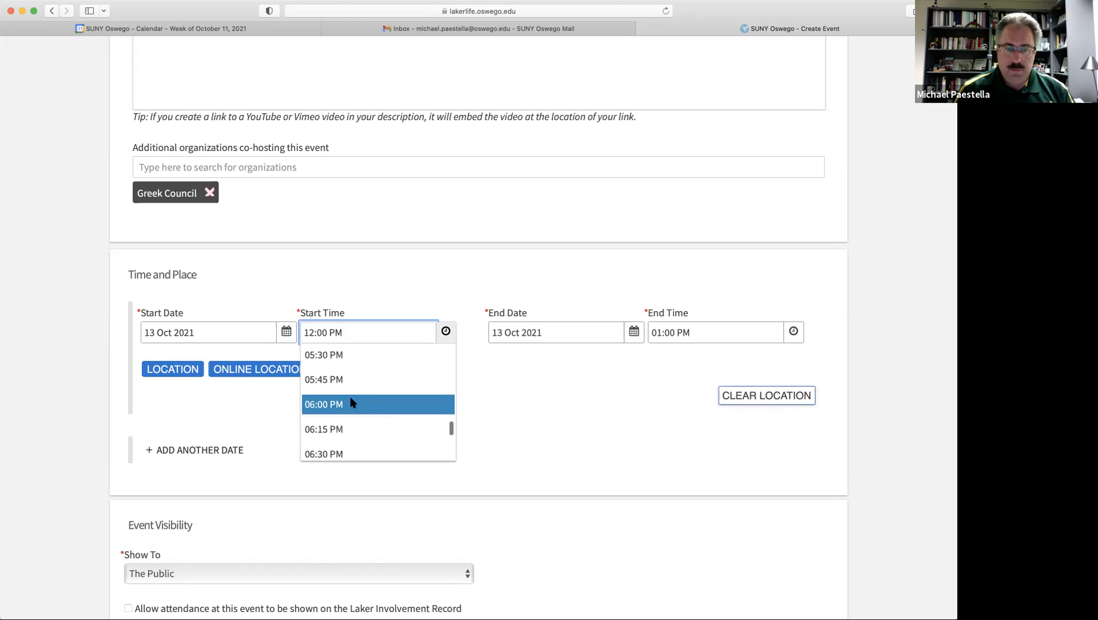
{"action": "left_click", "coordinate": [353, 404]}
{"action": "scroll", "coordinate": [486, 409], "scroll_direction": "down", "scroll_amount": 2}
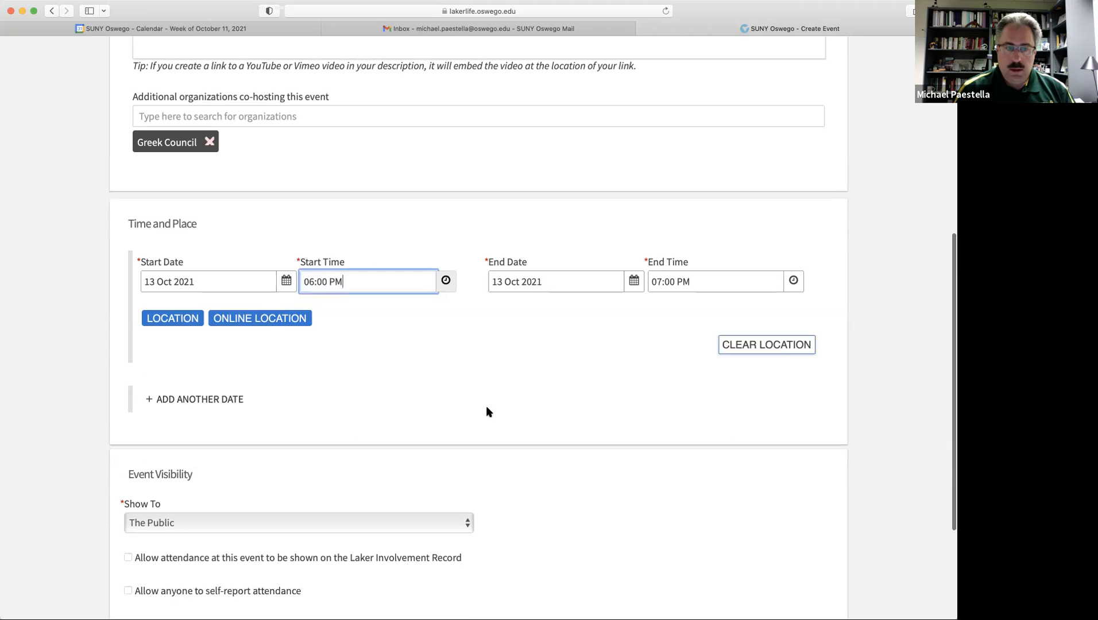
{"action": "scroll", "coordinate": [486, 412], "scroll_direction": "down", "scroll_amount": 1}
{"action": "left_click", "coordinate": [167, 301]}
Save the location as '132 MCC' with address 'Auditorium of the MCC'.
{"action": "left_click", "coordinate": [366, 261]}
{"action": "type", "text": "132"}
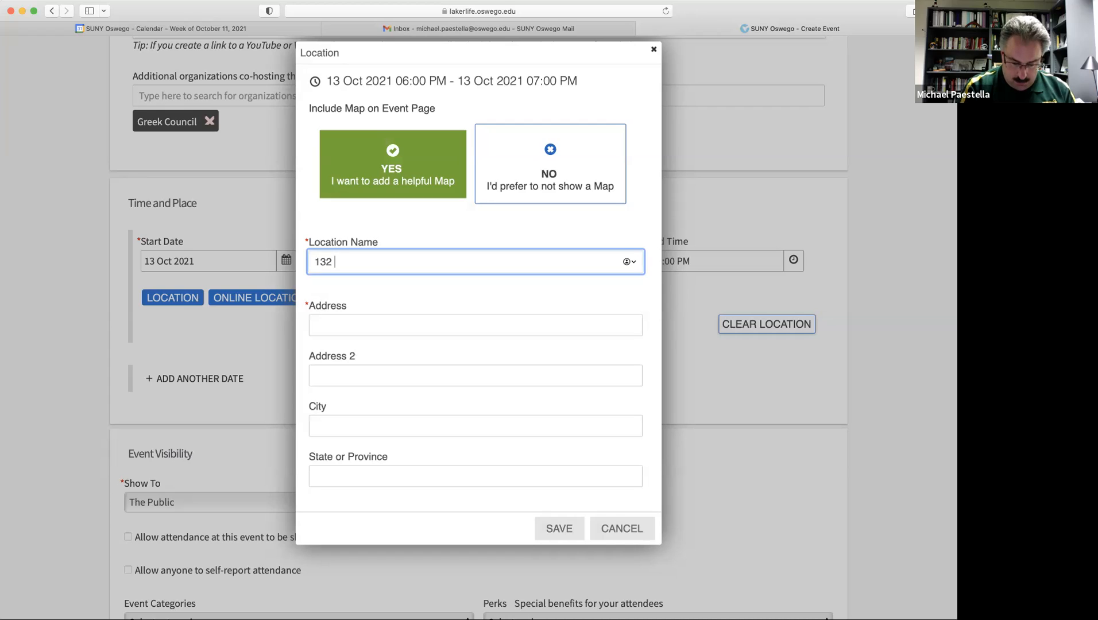
{"action": "type", "text": " MCC"}
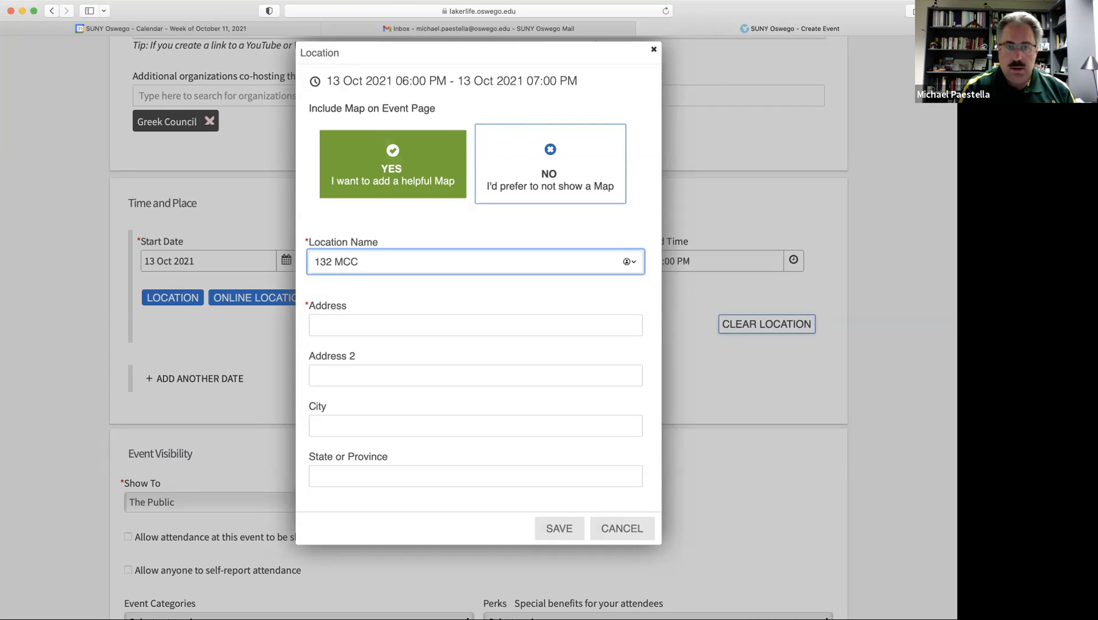
{"action": "left_click", "coordinate": [352, 323]}
{"action": "type", "text": "Auditorium of the MCC"}
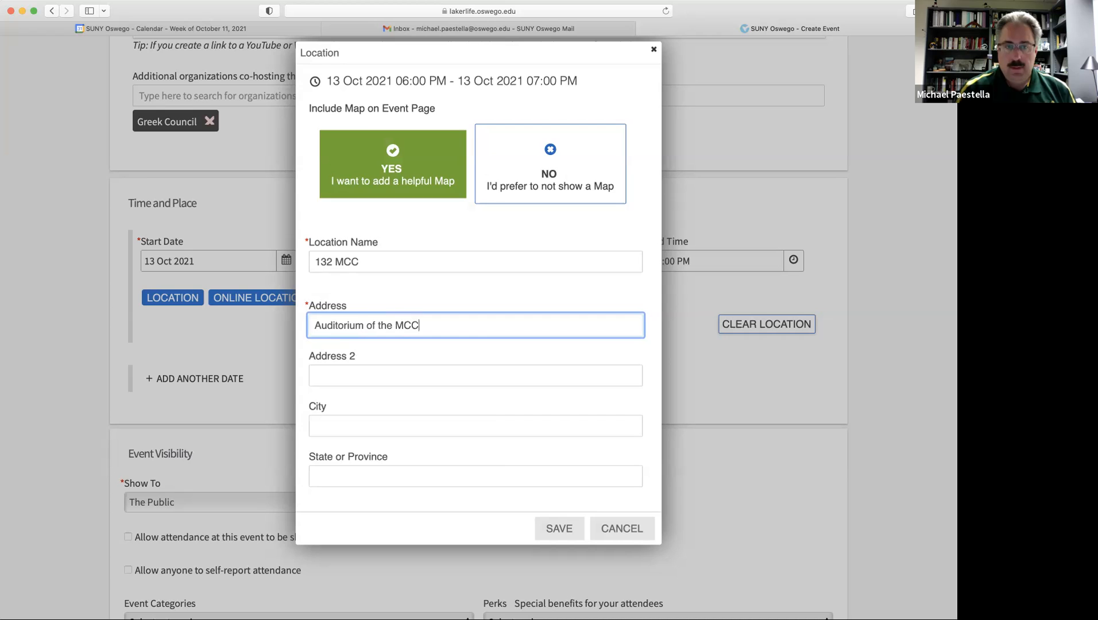
{"action": "left_click", "coordinate": [574, 524]}
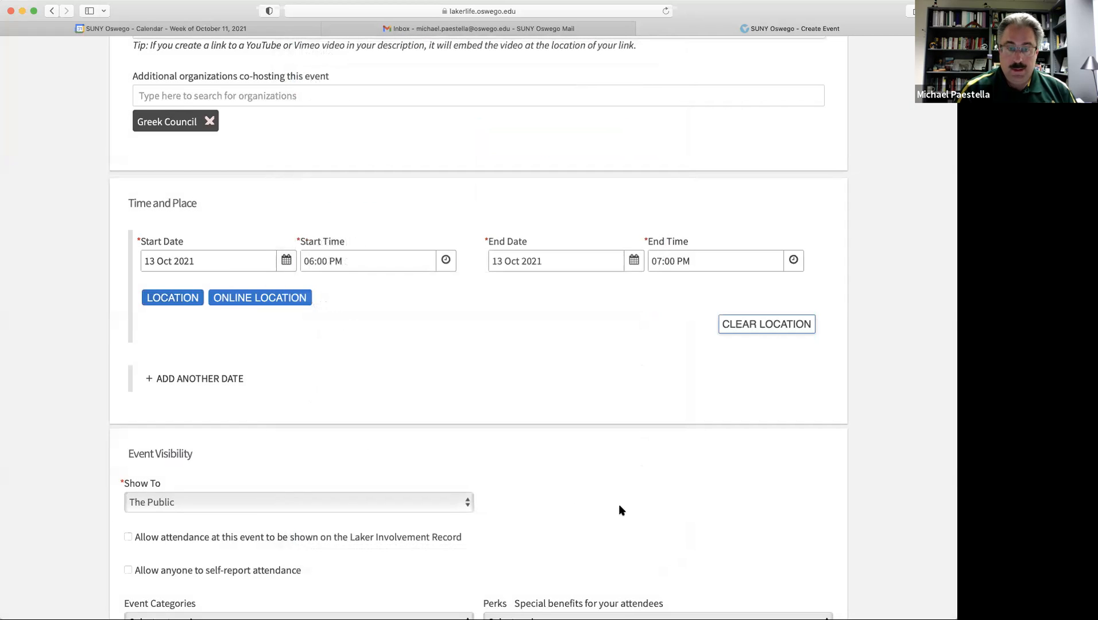
{"action": "scroll", "coordinate": [683, 470], "scroll_direction": "down", "scroll_amount": 5}
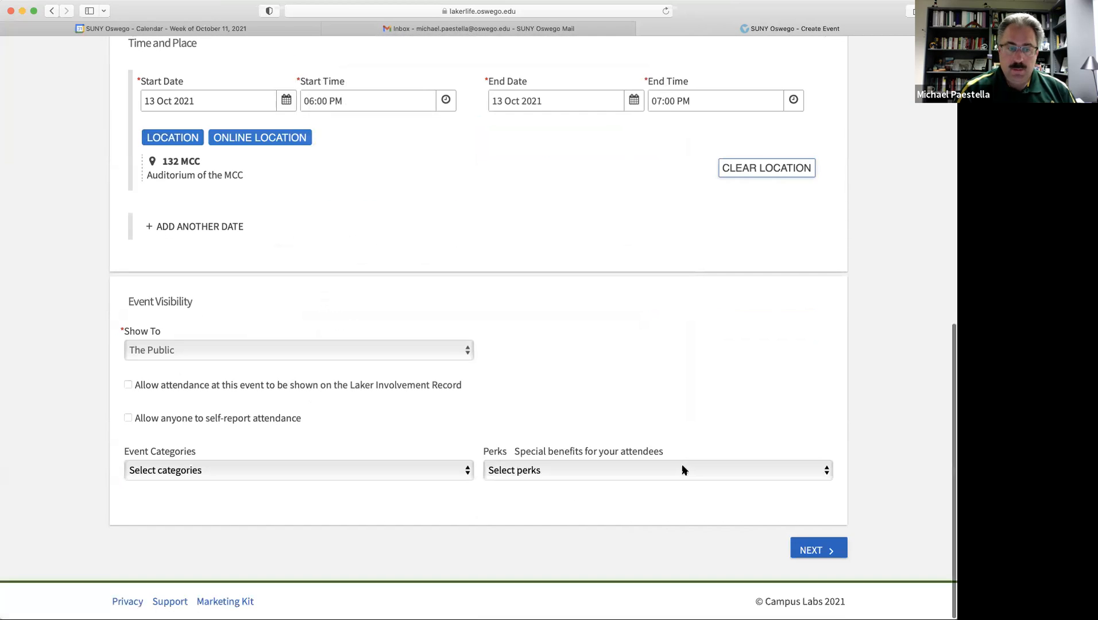
Show the event to Students & staff at SUNY Oswego, categorize it Informational Session, choose no perks.
{"action": "left_click", "coordinate": [469, 352]}
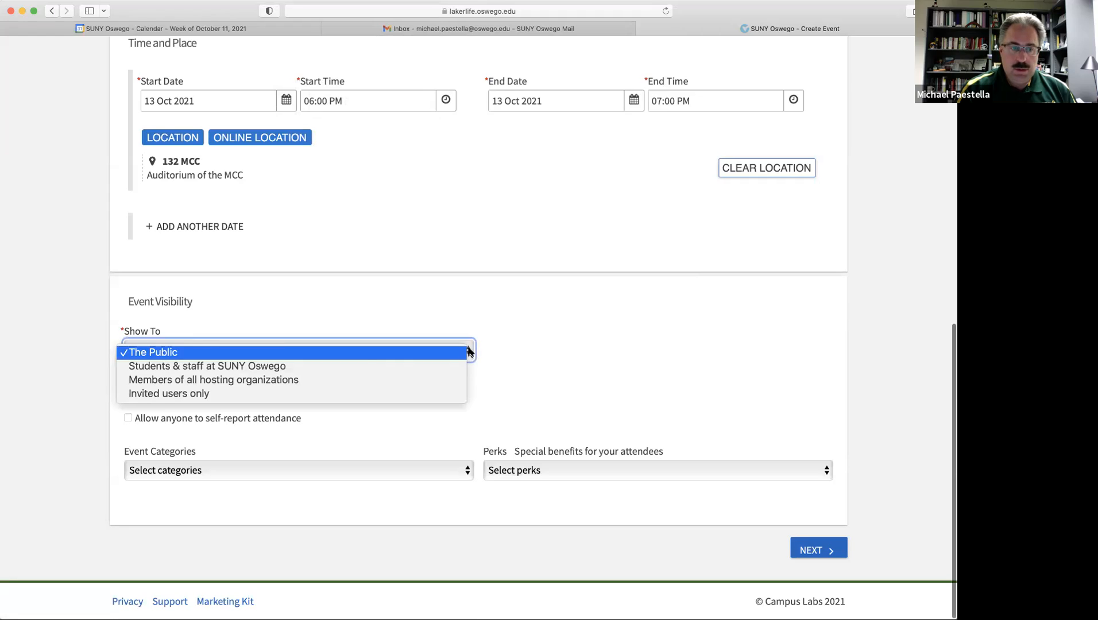
{"action": "left_click", "coordinate": [347, 367]}
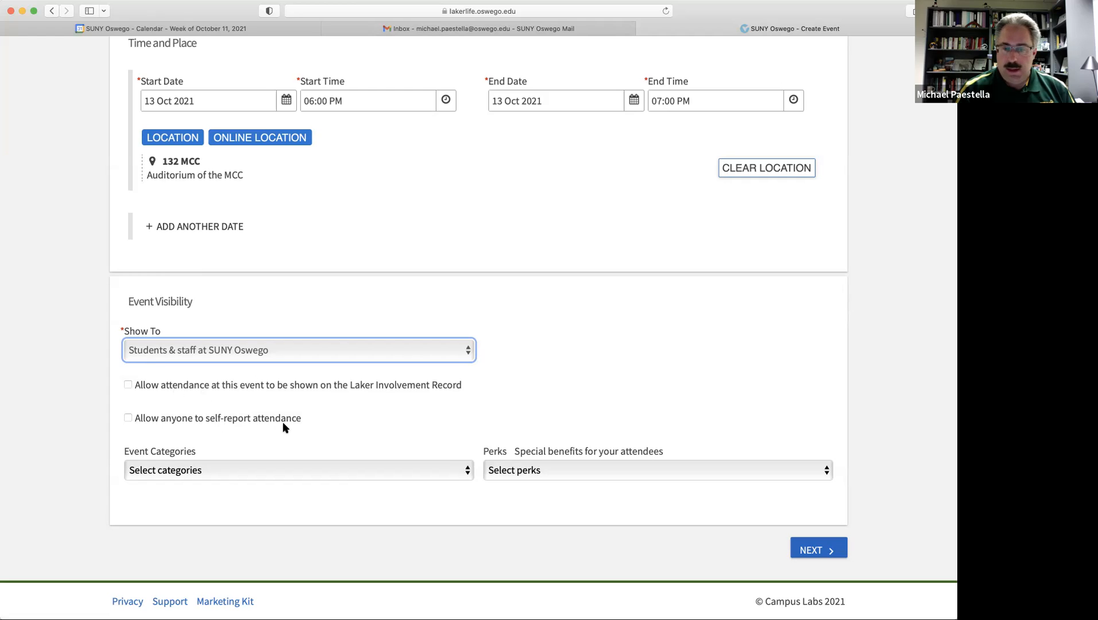
{"action": "left_click", "coordinate": [466, 471]}
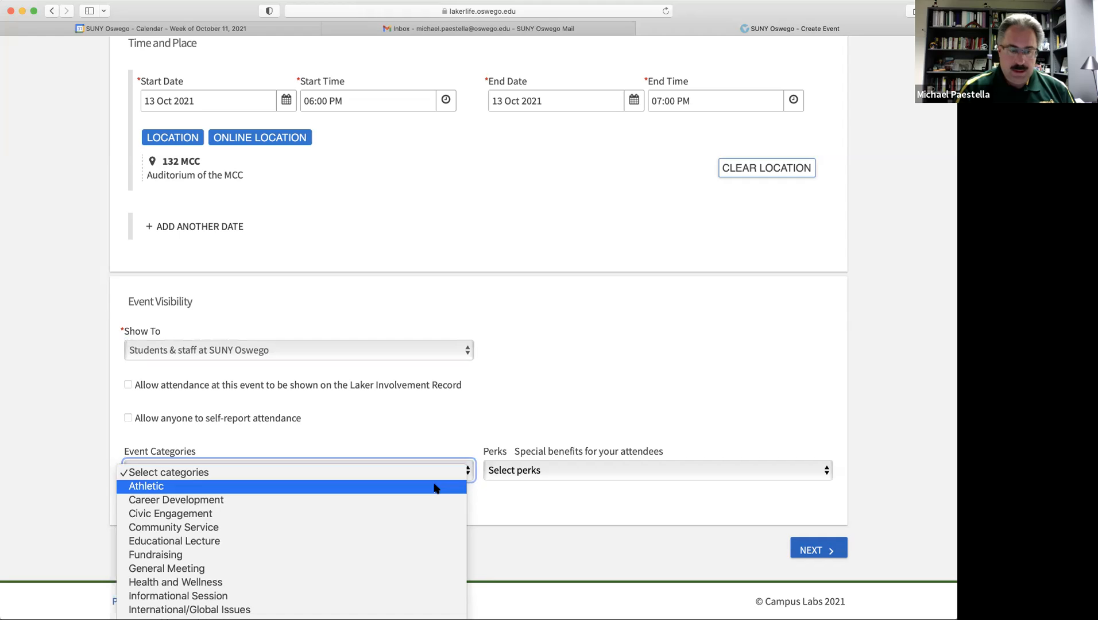
{"action": "scroll", "coordinate": [373, 521], "scroll_direction": "down", "scroll_amount": 2}
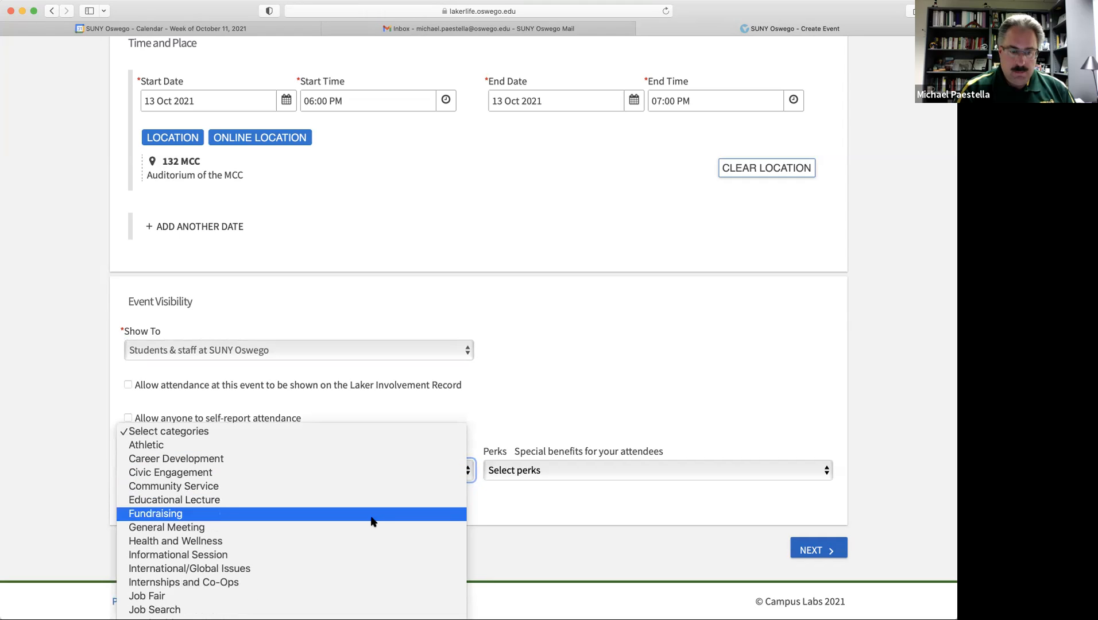
{"action": "scroll", "coordinate": [372, 521], "scroll_direction": "down", "scroll_amount": 3}
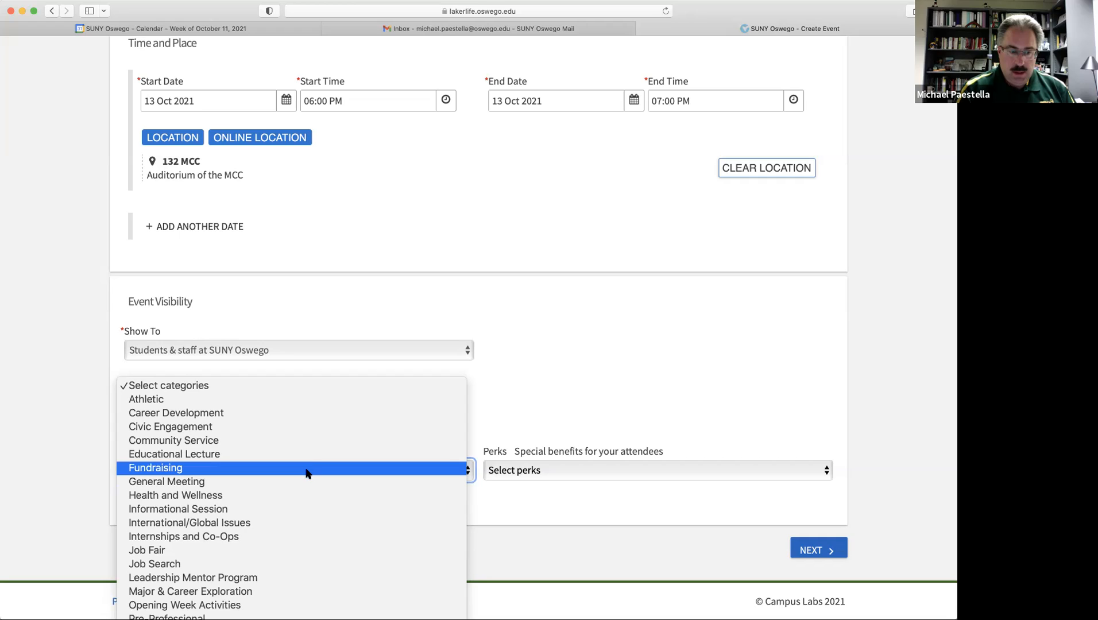
{"action": "left_click", "coordinate": [286, 511]}
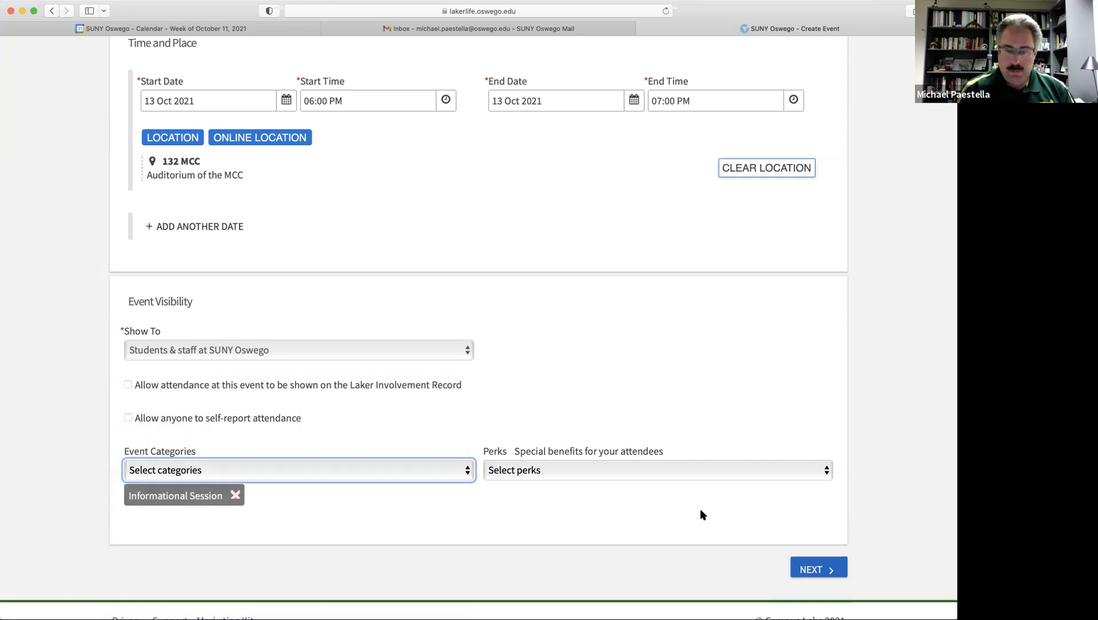
{"action": "left_click", "coordinate": [826, 468]}
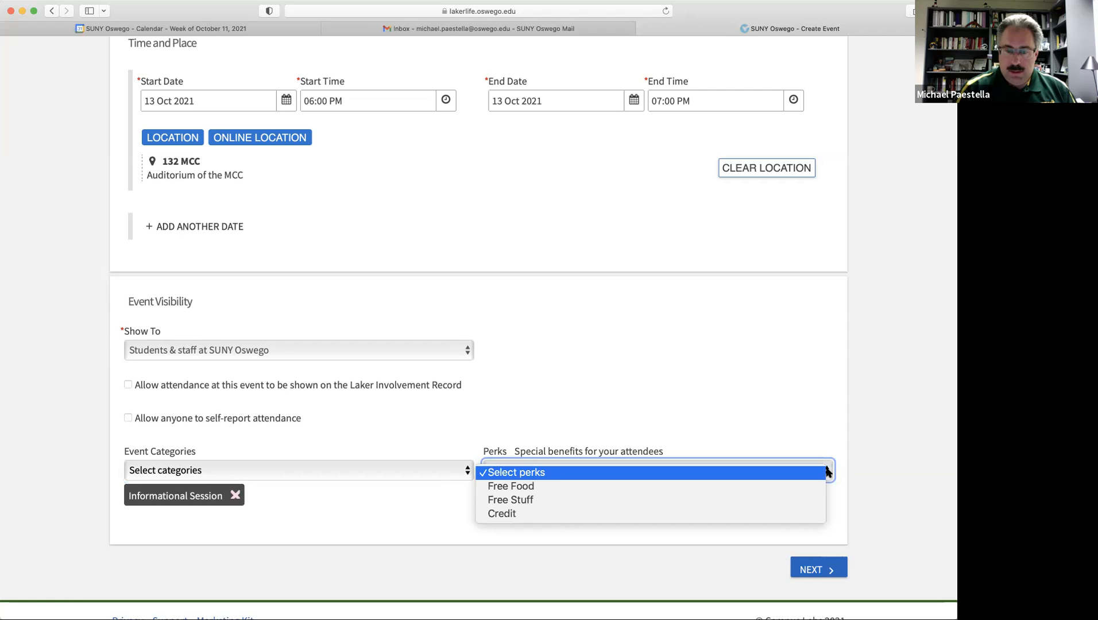
{"action": "left_click", "coordinate": [772, 417]}
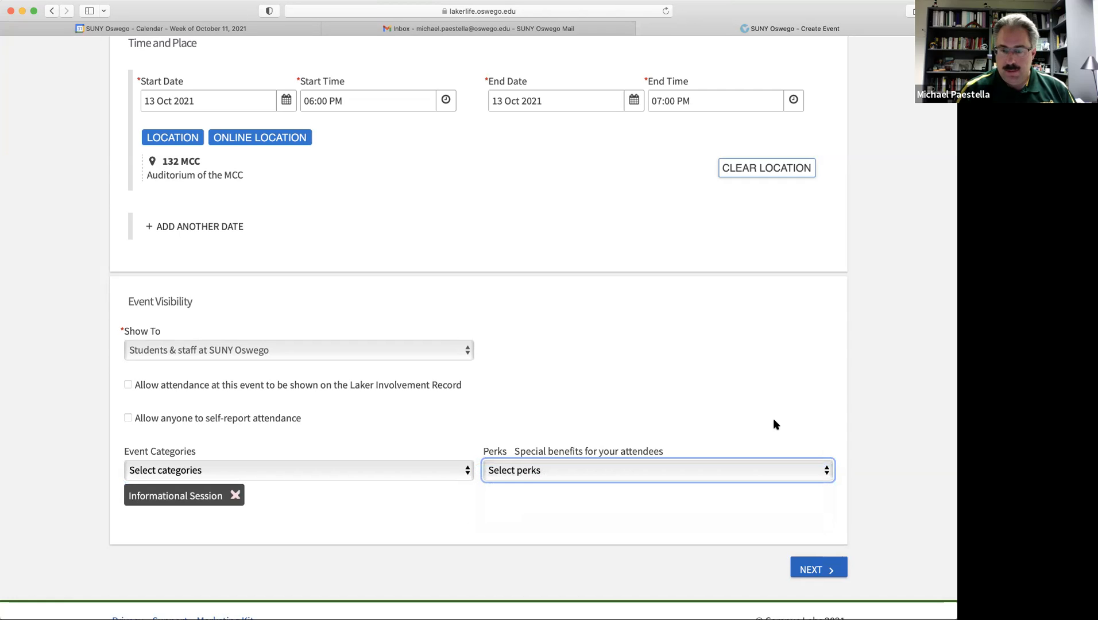
Skip past the RSVP and Post Event Feedback settings, leaving them unchanged.
{"action": "left_click", "coordinate": [813, 570]}
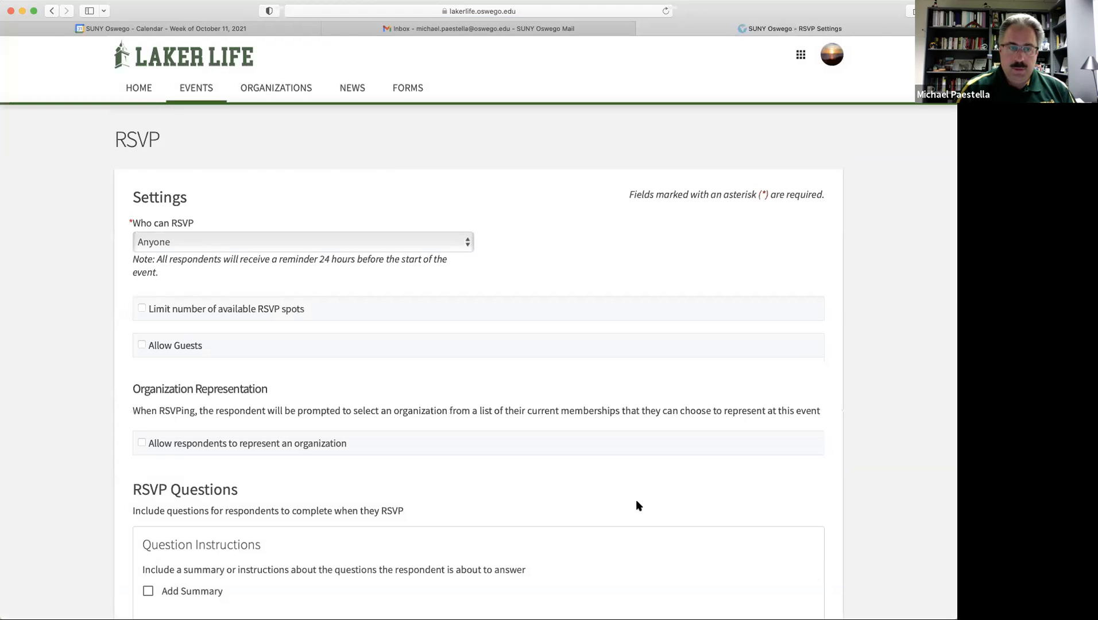
{"action": "scroll", "coordinate": [883, 472], "scroll_direction": "down", "scroll_amount": 3}
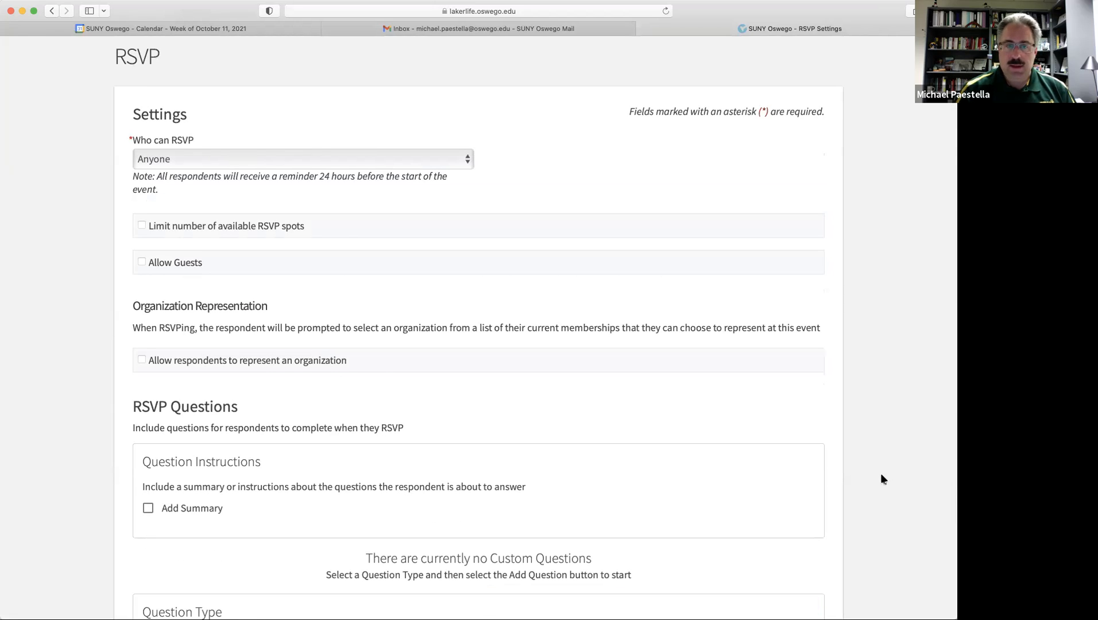
{"action": "scroll", "coordinate": [867, 473], "scroll_direction": "down", "scroll_amount": 1}
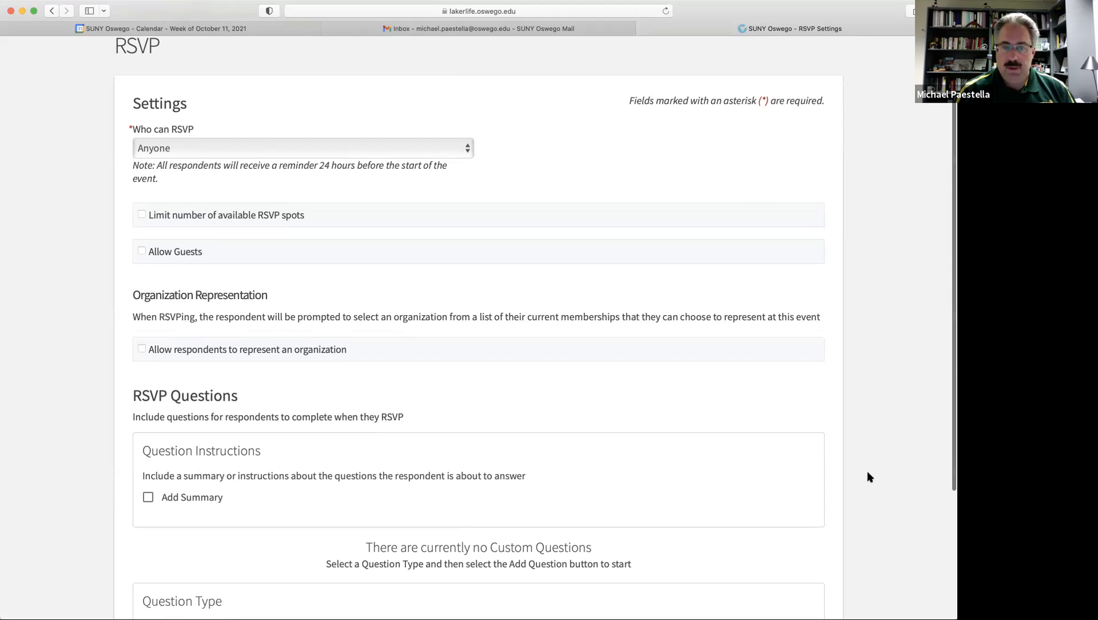
{"action": "scroll", "coordinate": [867, 476], "scroll_direction": "down", "scroll_amount": 6}
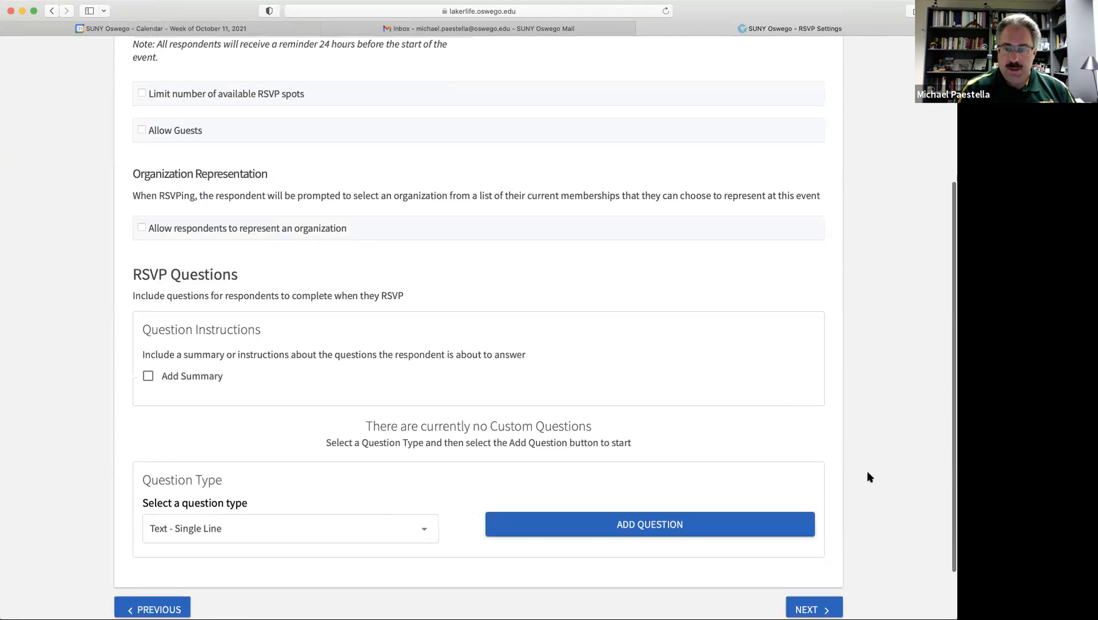
{"action": "left_click", "coordinate": [815, 543]}
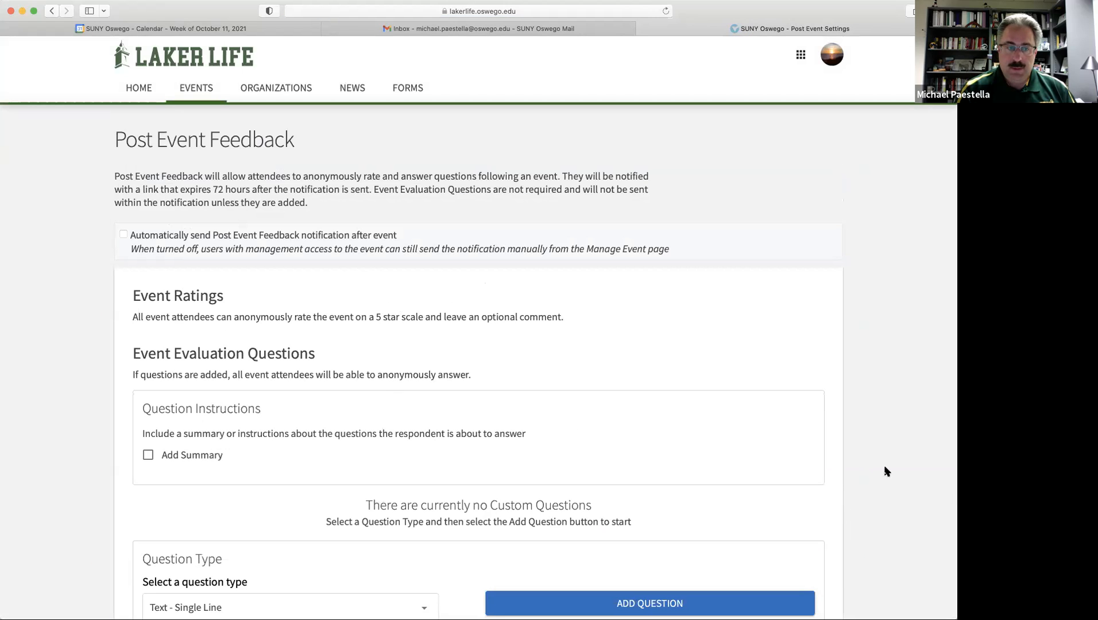
{"action": "scroll", "coordinate": [885, 471], "scroll_direction": "down", "scroll_amount": 4}
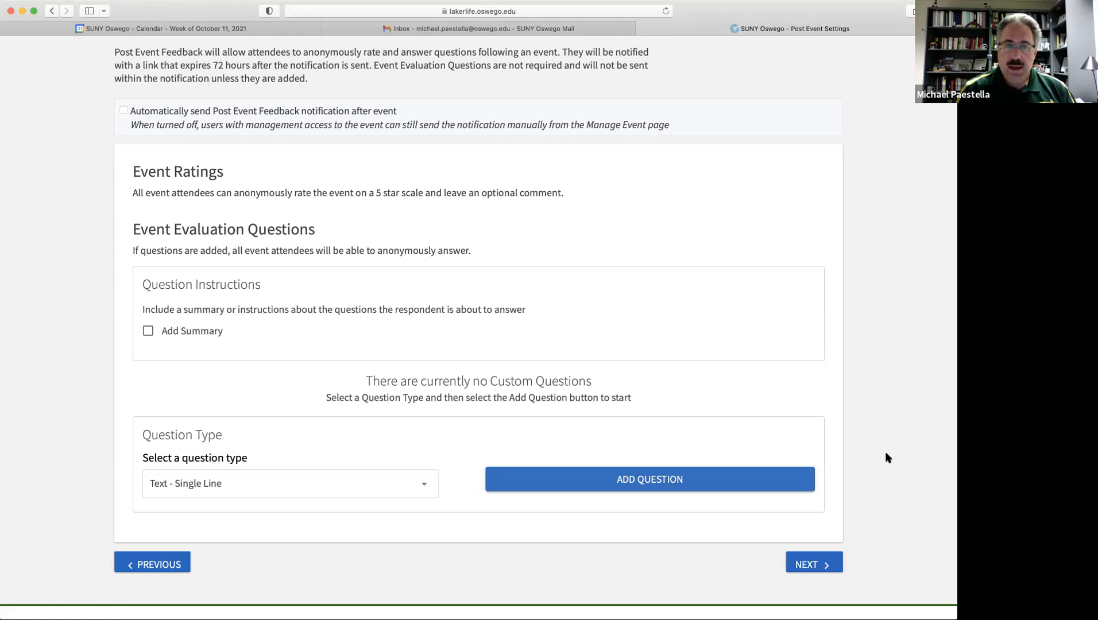
{"action": "left_click", "coordinate": [816, 564]}
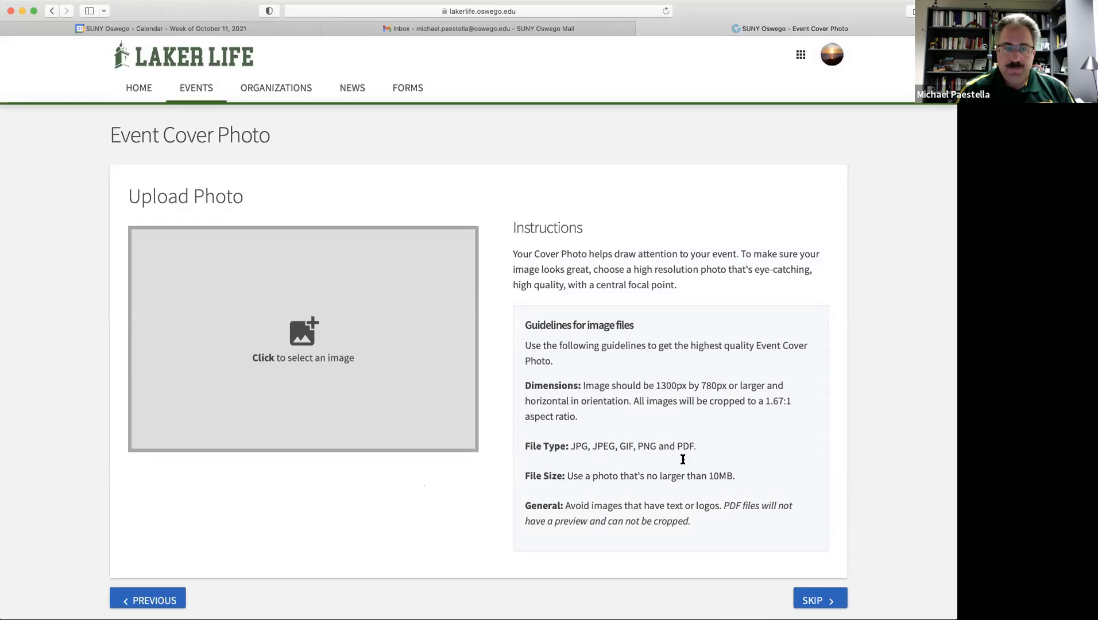
Upload the Building Community Within & Beyond slide as cover photo, cropped to nearly the full image.
{"action": "left_click", "coordinate": [309, 338]}
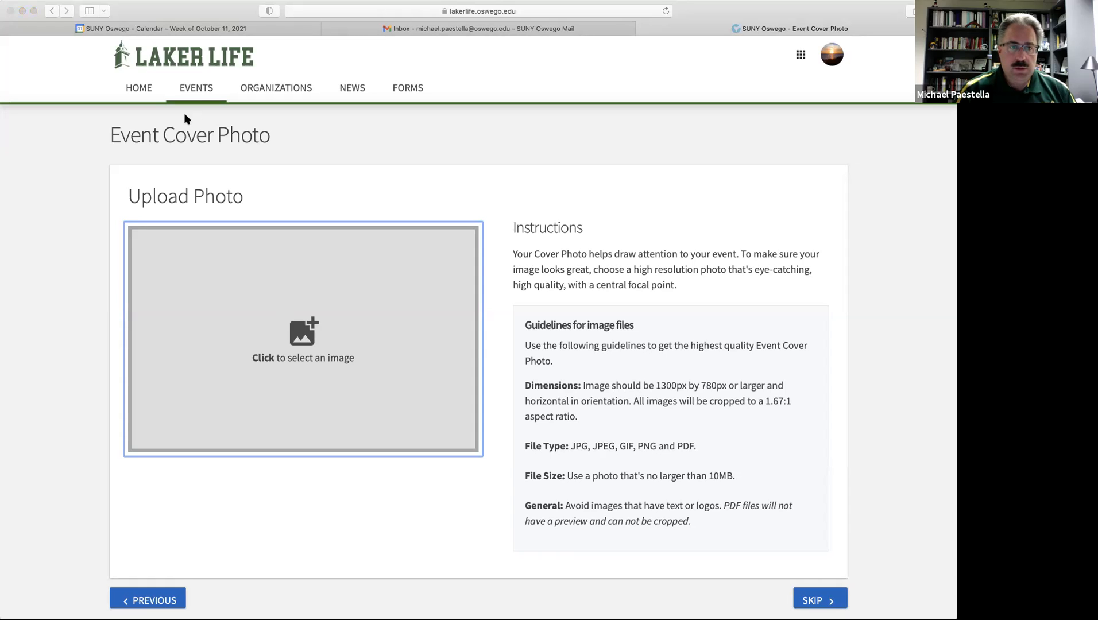
{"action": "left_click", "coordinate": [909, 379]}
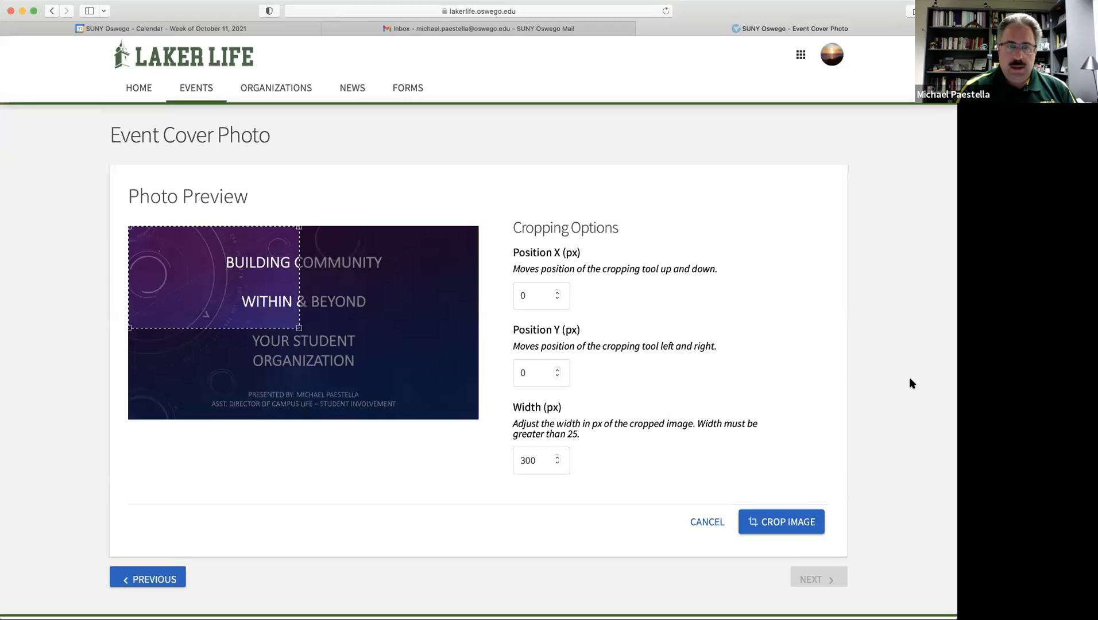
{"action": "left_click", "coordinate": [300, 328]}
{"action": "left_click_drag", "start_coordinate": [299, 328], "coordinate": [454, 418]}
{"action": "left_click_drag", "start_coordinate": [215, 323], "coordinate": [232, 331]}
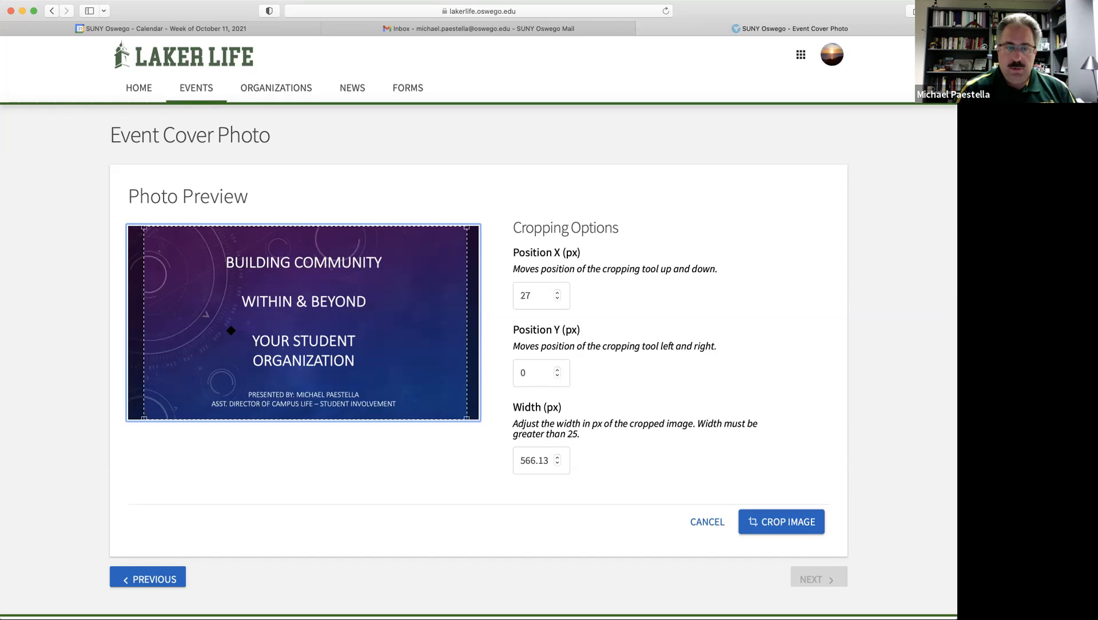
{"action": "left_click", "coordinate": [780, 522]}
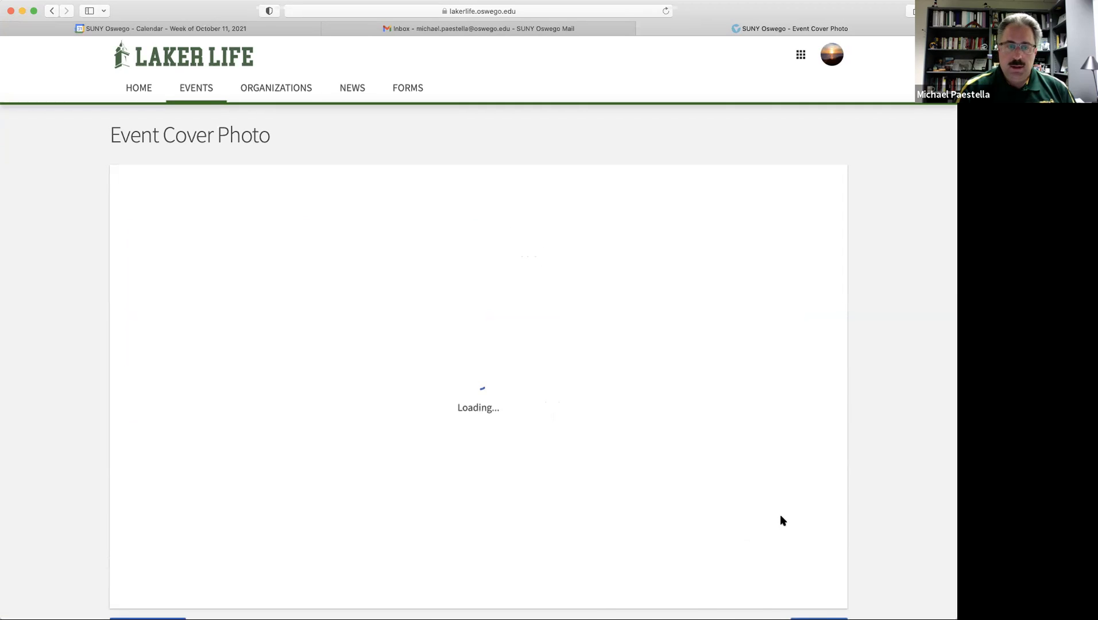
{"action": "scroll", "coordinate": [742, 481], "scroll_direction": "down", "scroll_amount": 3}
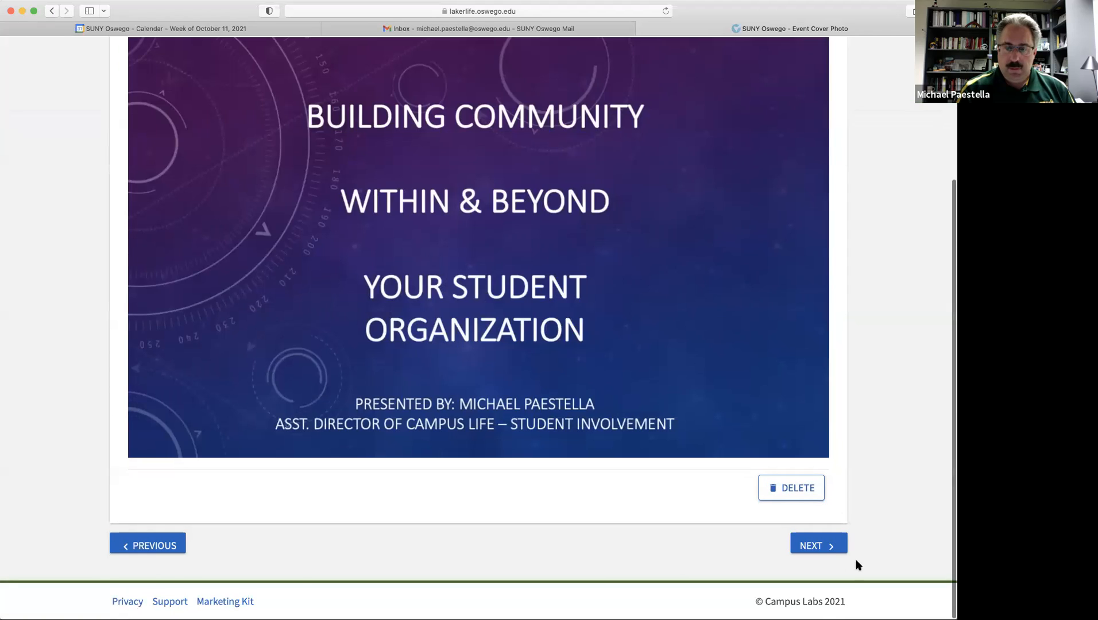
{"action": "left_click", "coordinate": [816, 547]}
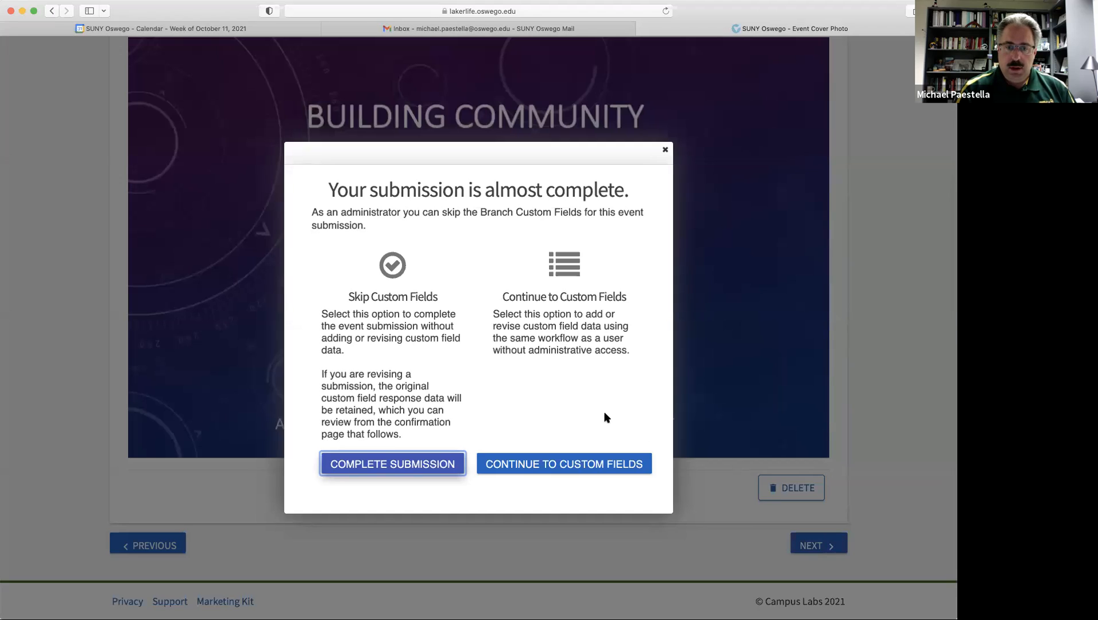
Affirm in the custom fields that the event meets the posting policy, then reach the submission review.
{"action": "left_click", "coordinate": [563, 461]}
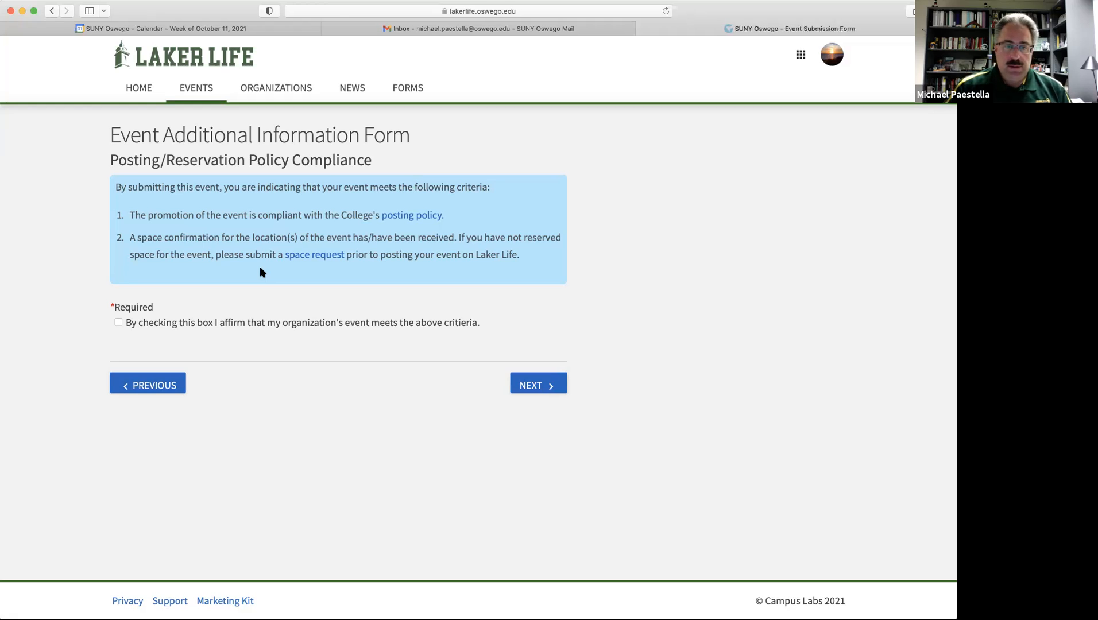
{"action": "left_click", "coordinate": [119, 322]}
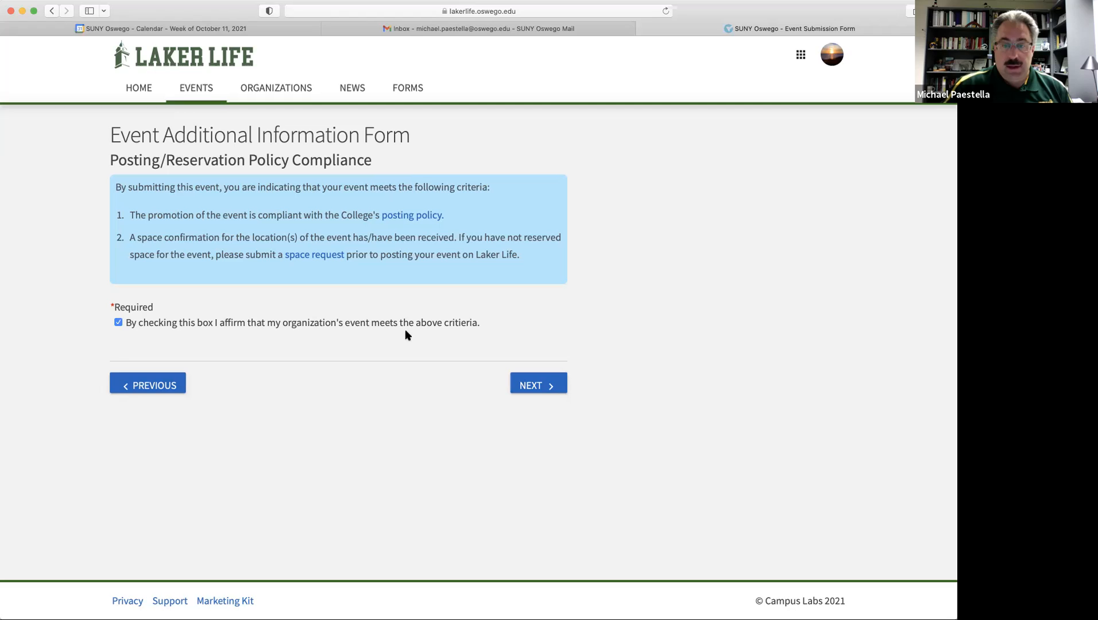
{"action": "left_click", "coordinate": [549, 387]}
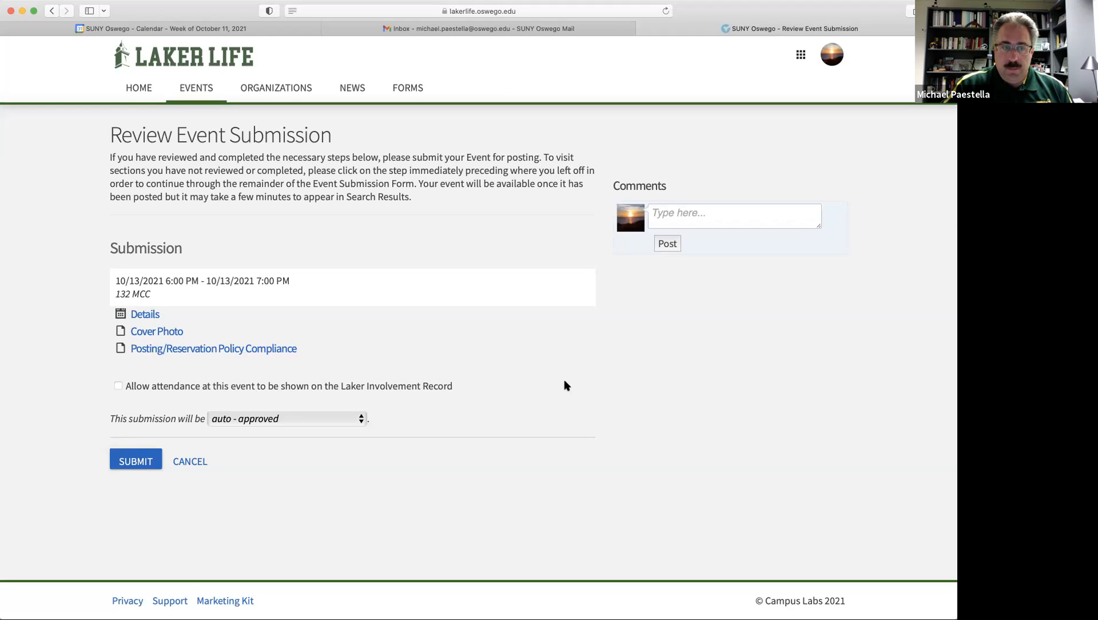
Submit the event and look over its Approved Event Details page.
{"action": "left_click", "coordinate": [142, 463]}
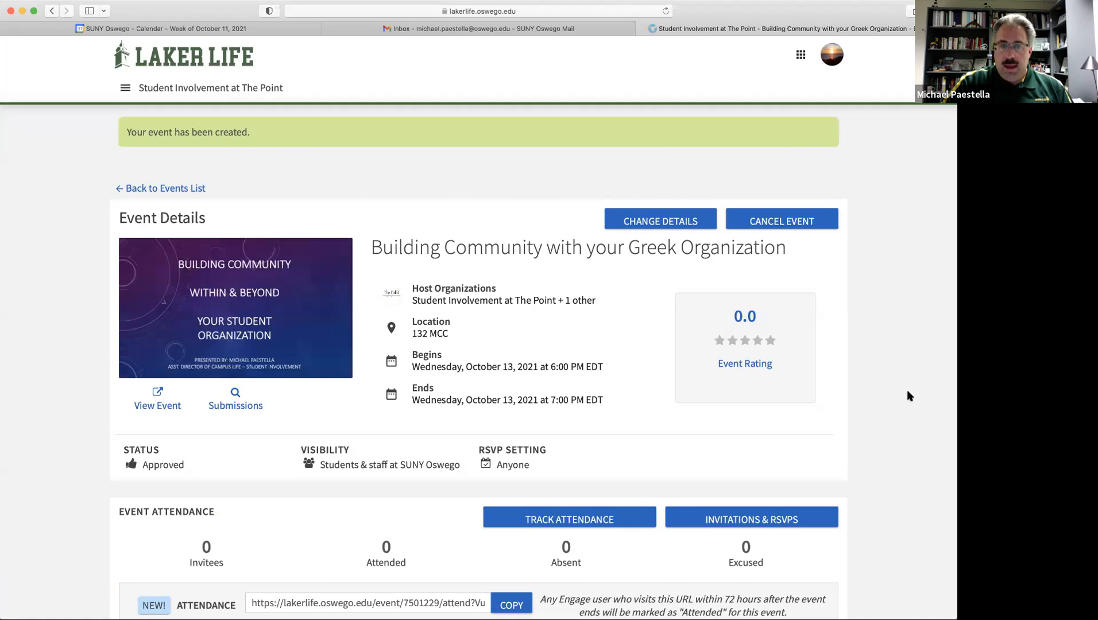
{"action": "scroll", "coordinate": [908, 391], "scroll_direction": "down", "scroll_amount": 3}
{"action": "scroll", "coordinate": [907, 396], "scroll_direction": "up", "scroll_amount": 1}
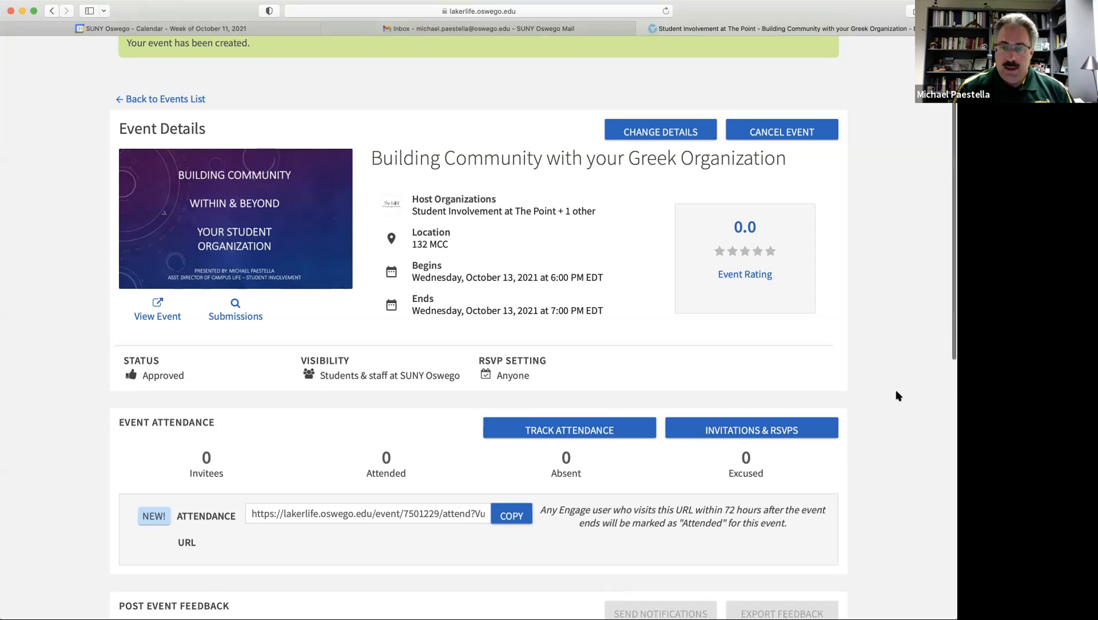
{"action": "scroll", "coordinate": [898, 395], "scroll_direction": "down", "scroll_amount": 2}
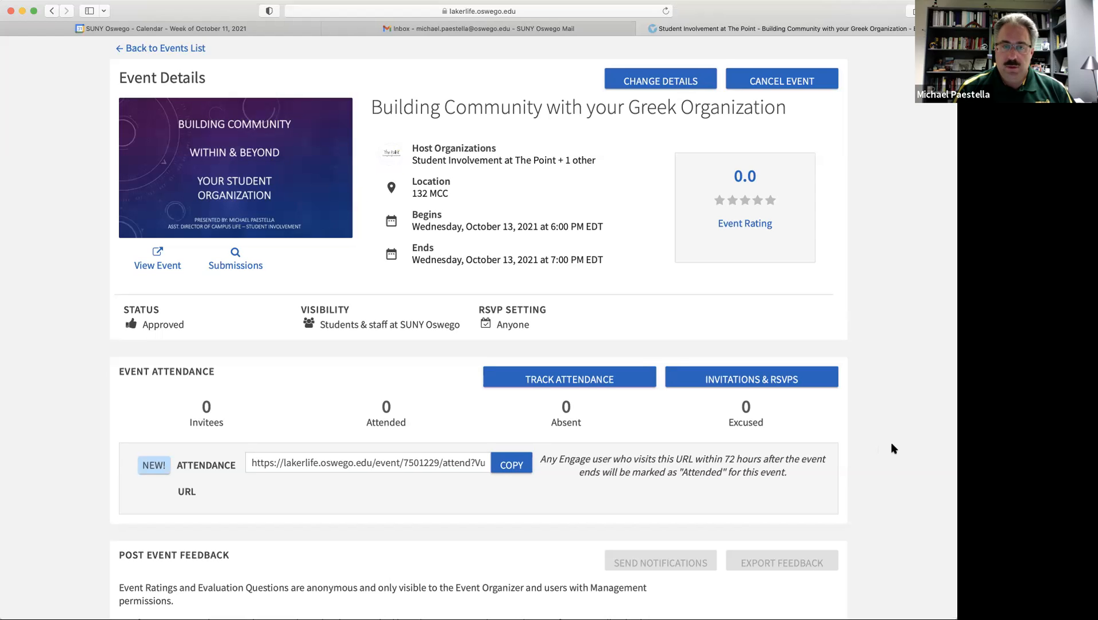
{"action": "scroll", "coordinate": [891, 443], "scroll_direction": "up", "scroll_amount": 3}
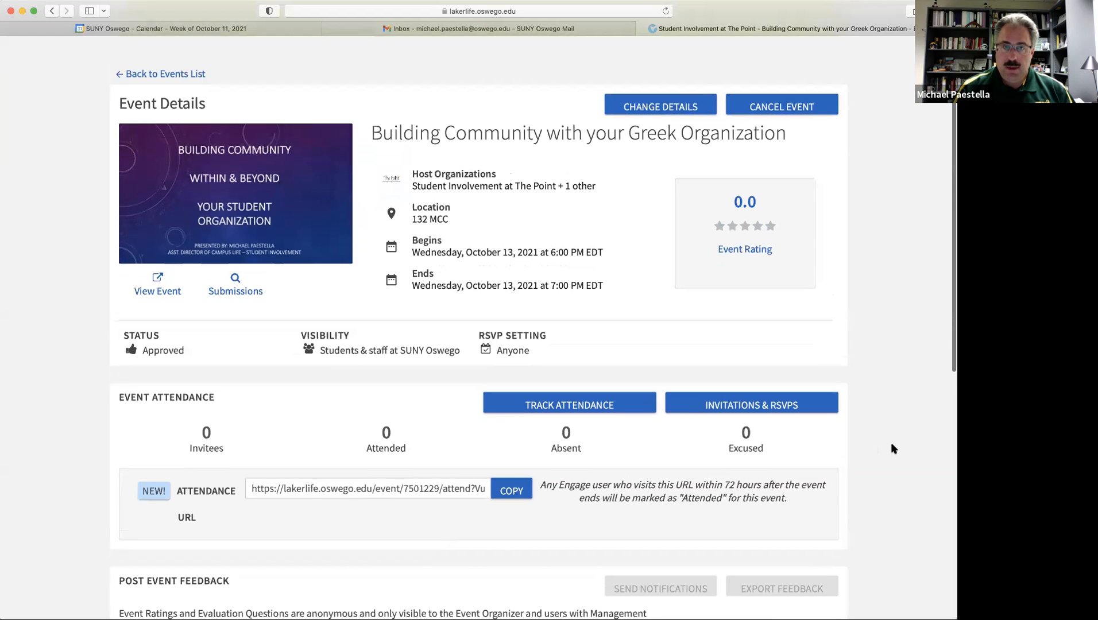